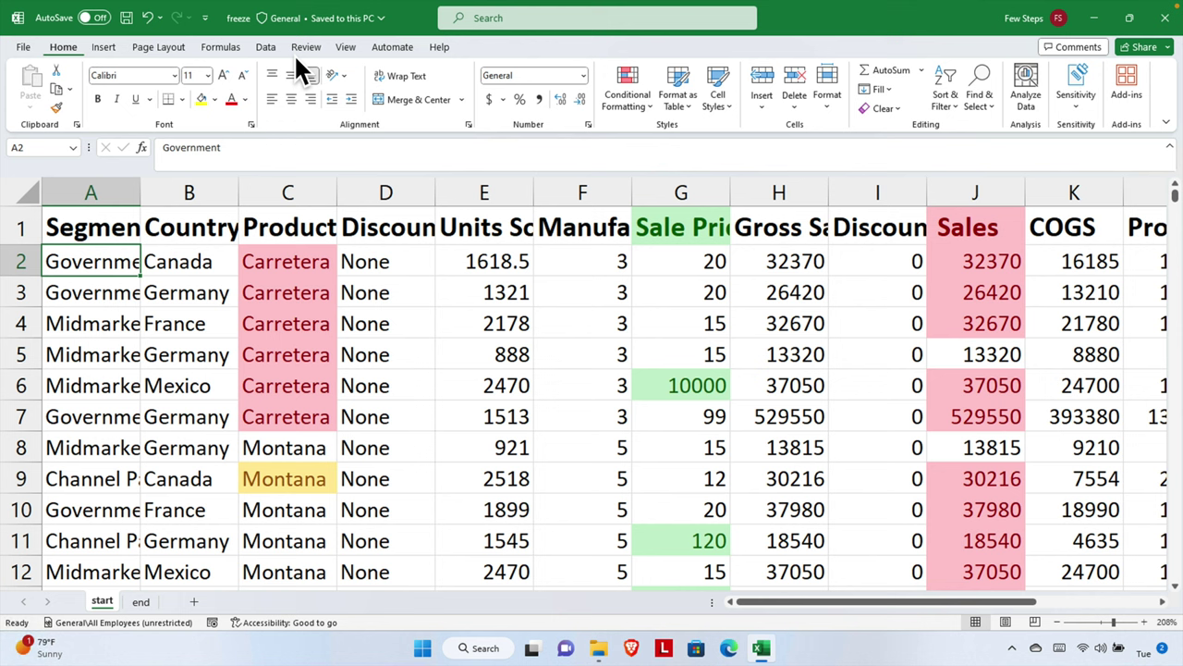
# Step: Freeze column A with Freeze First Column and scroll sideways to confirm it stays fixed
pyautogui.click(347, 48)
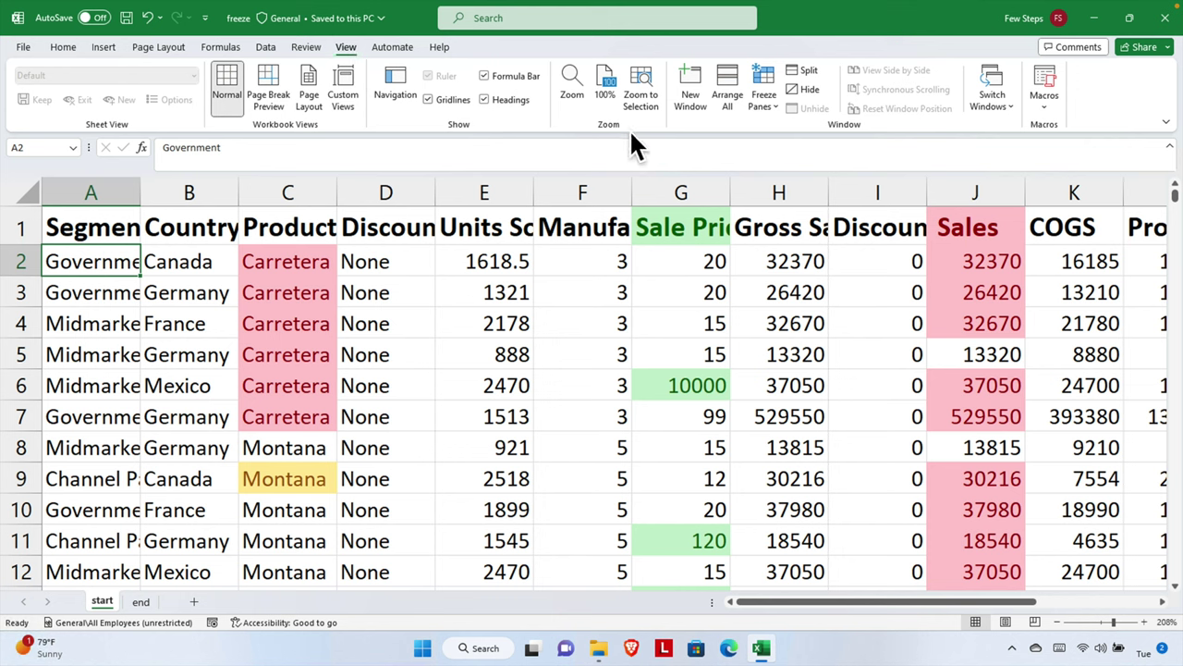
pyautogui.click(777, 104)
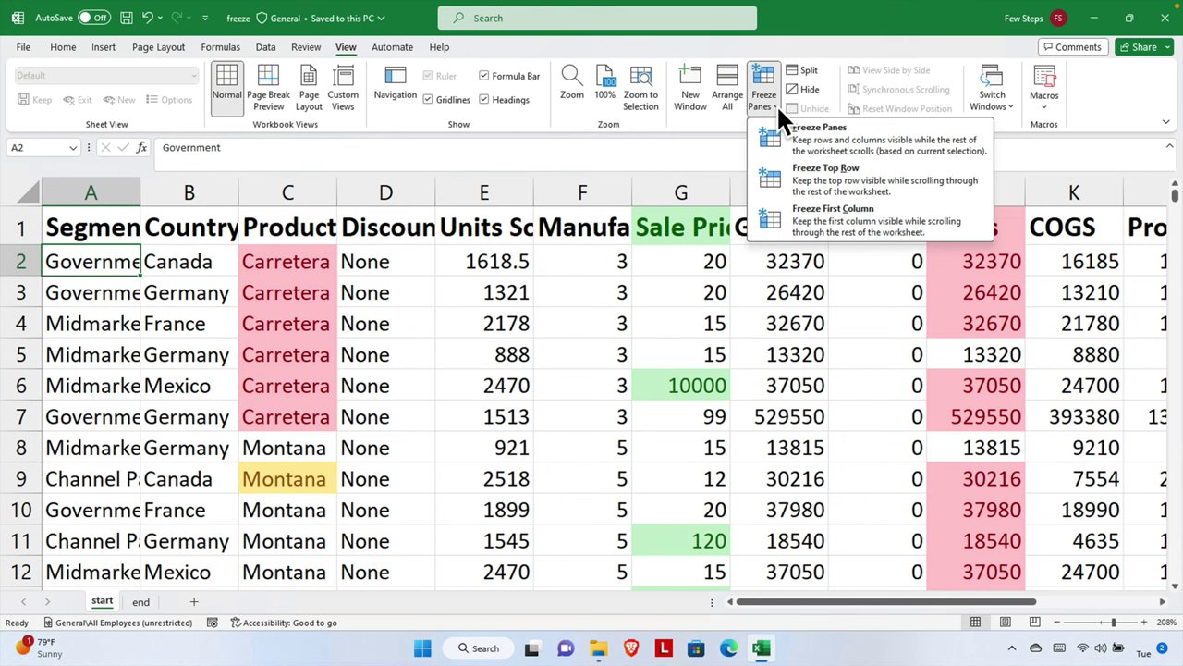
pyautogui.click(855, 224)
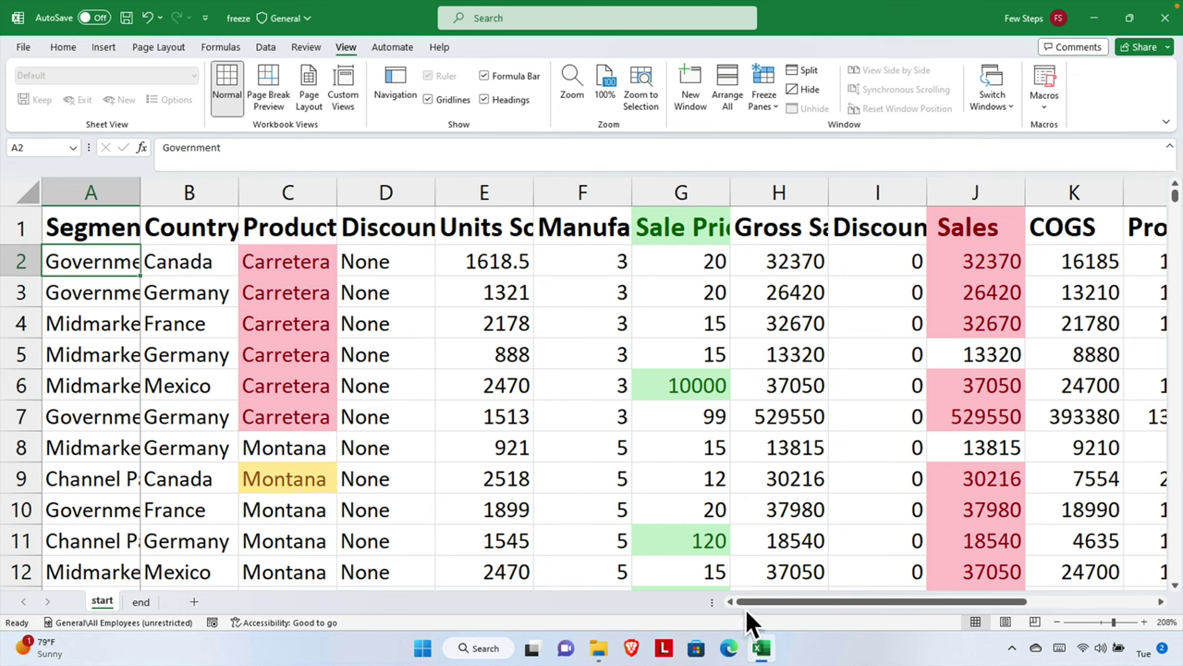
pyautogui.moveTo(756, 608); pyautogui.dragTo(817, 618)
pyautogui.click(764, 83)
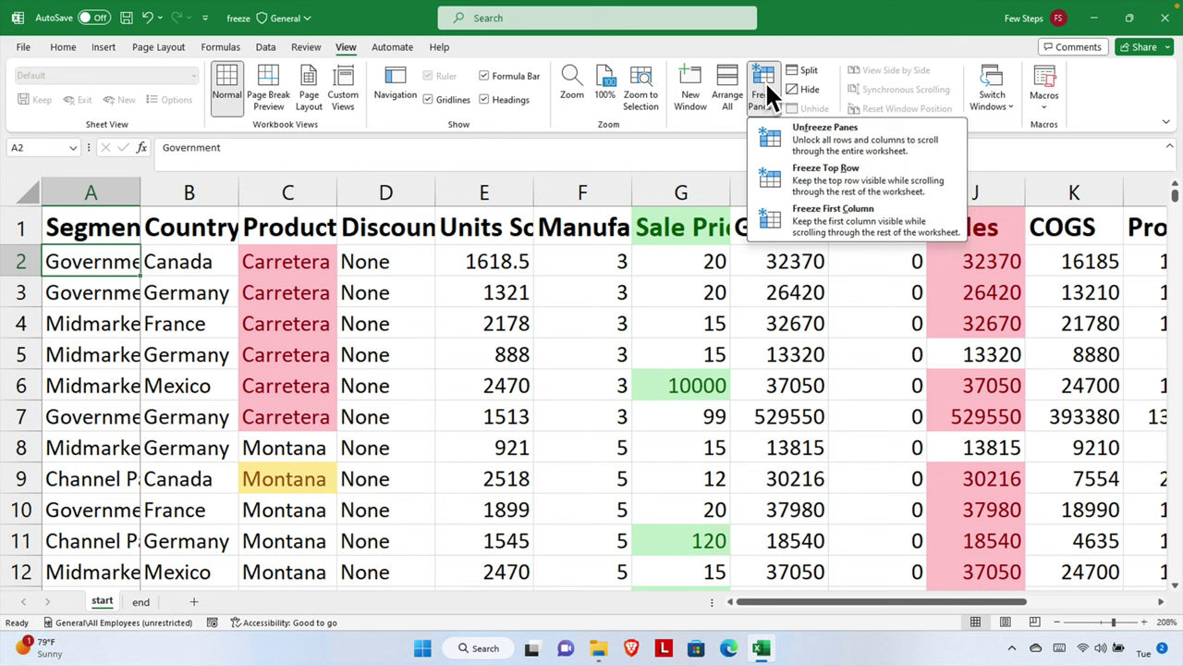
# Step: Unfreeze the first column, scroll back sideways, and select cells A1 and B5
pyautogui.click(847, 132)
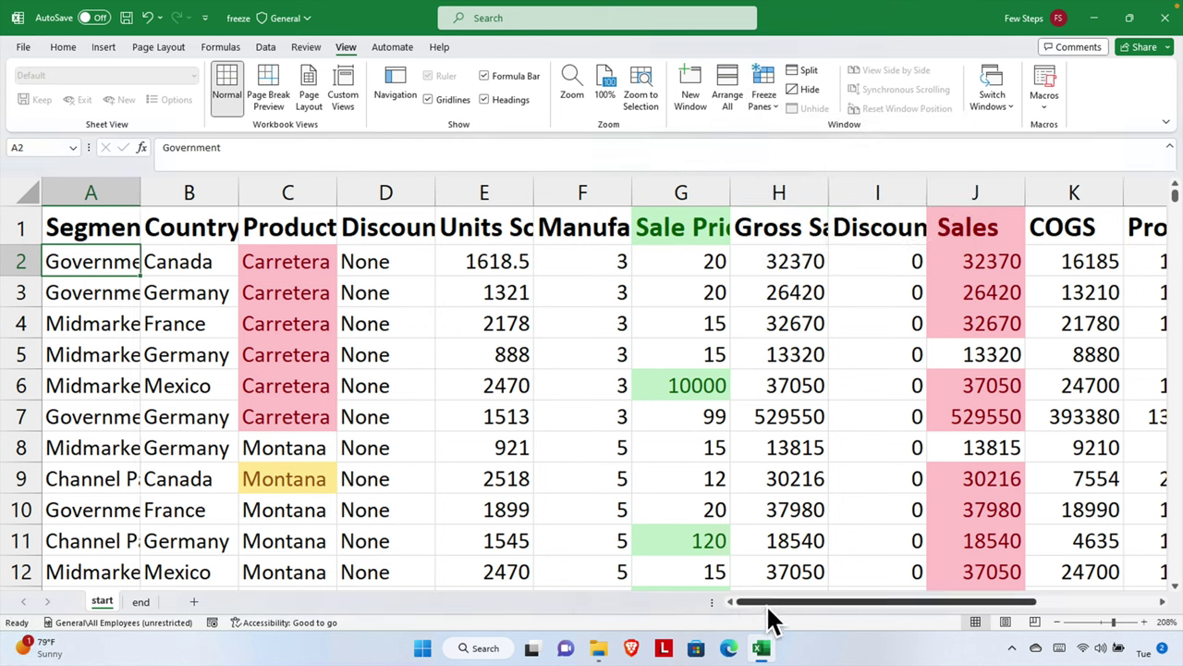
pyautogui.moveTo(767, 609); pyautogui.dragTo(949, 612)
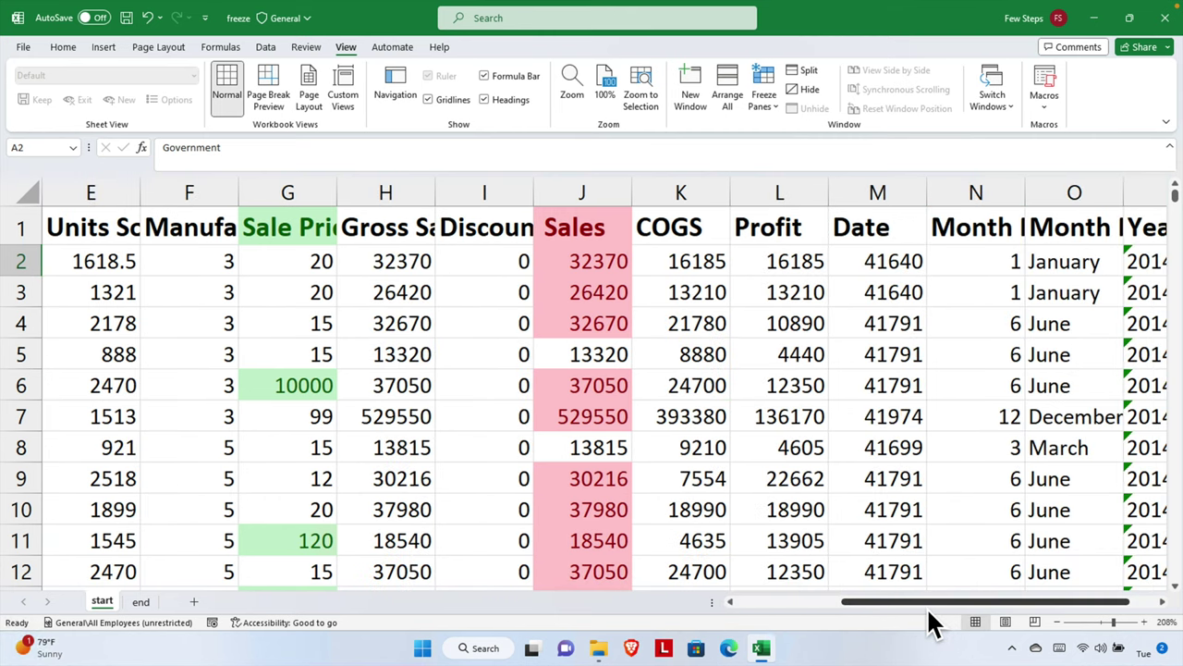
pyautogui.moveTo(820, 599); pyautogui.dragTo(730, 599)
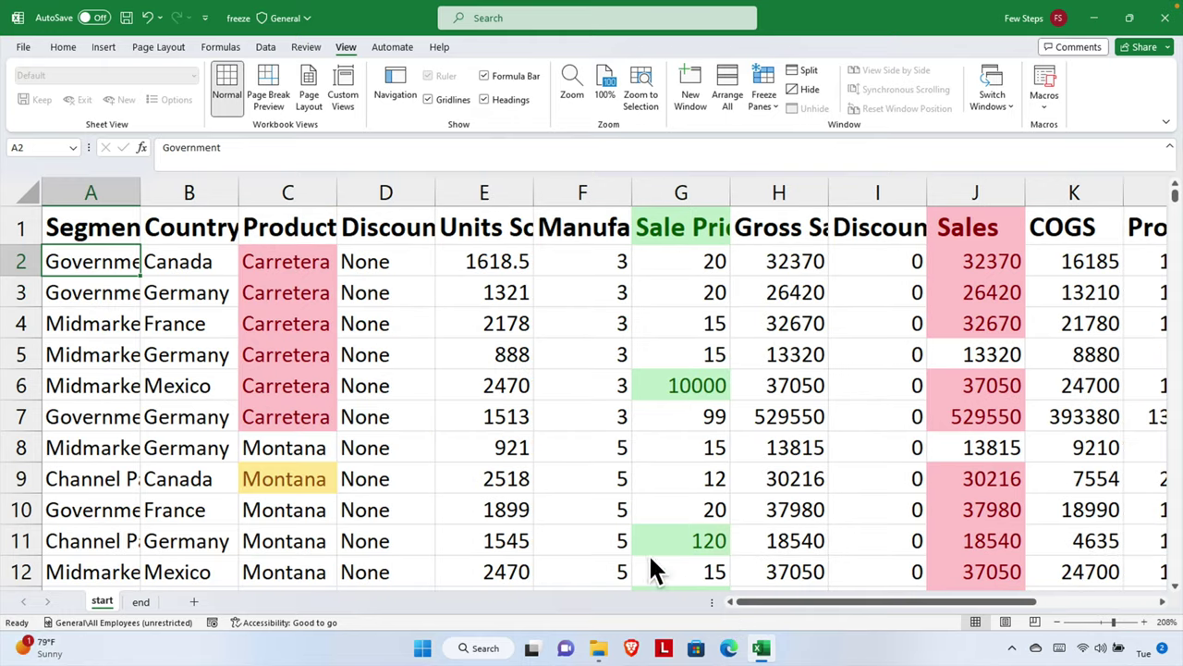
pyautogui.click(98, 231)
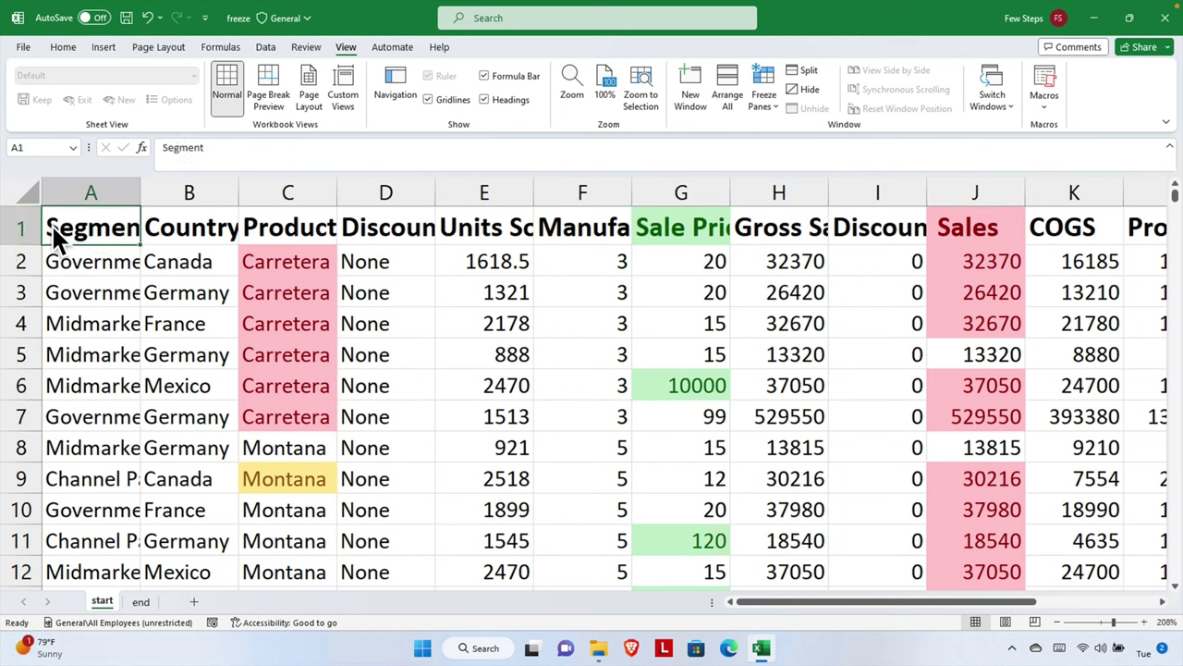
pyautogui.click(176, 357)
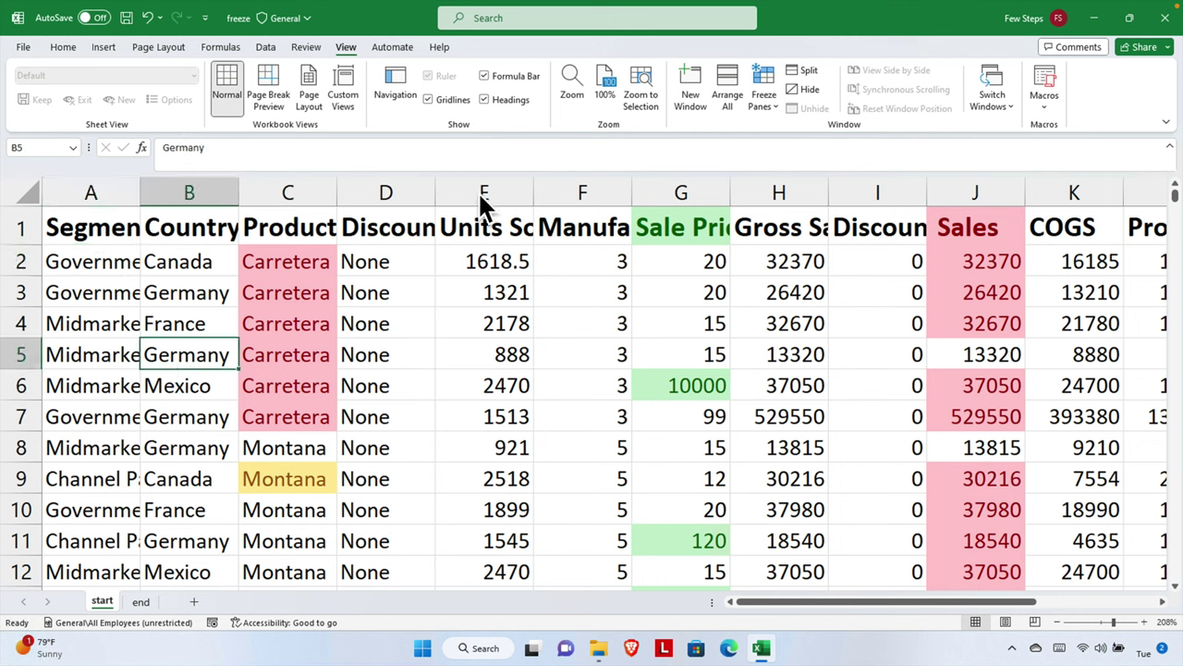
# Step: Freeze the top header row and scroll down to confirm it stays visible
pyautogui.click(764, 104)
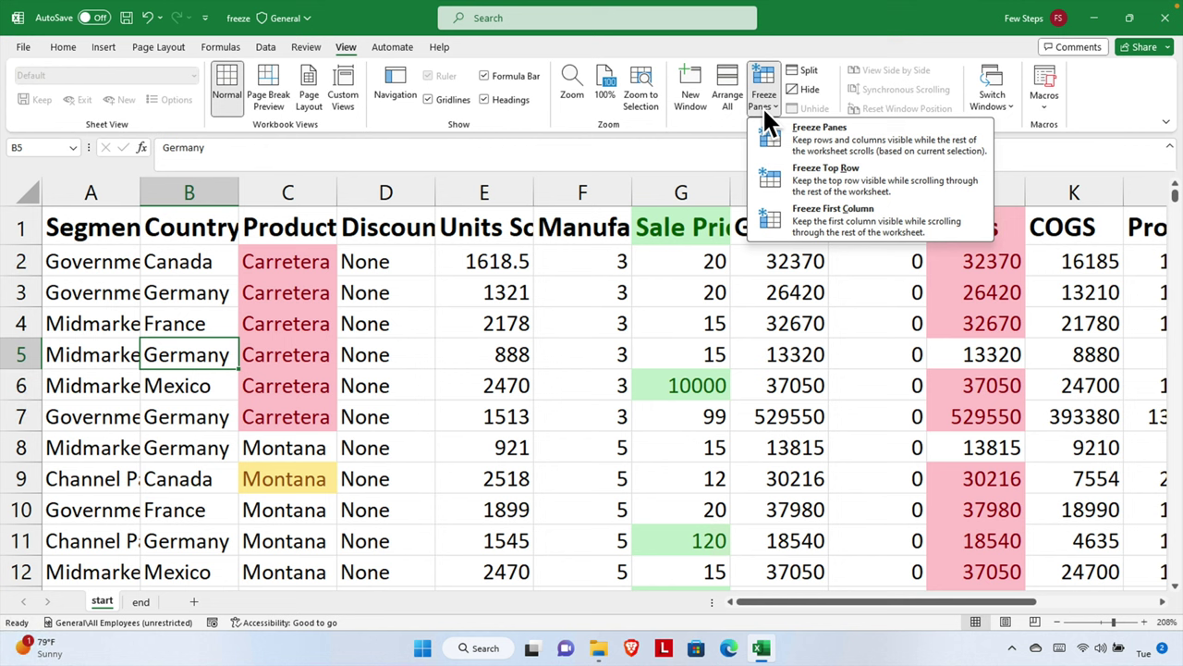
pyautogui.click(856, 185)
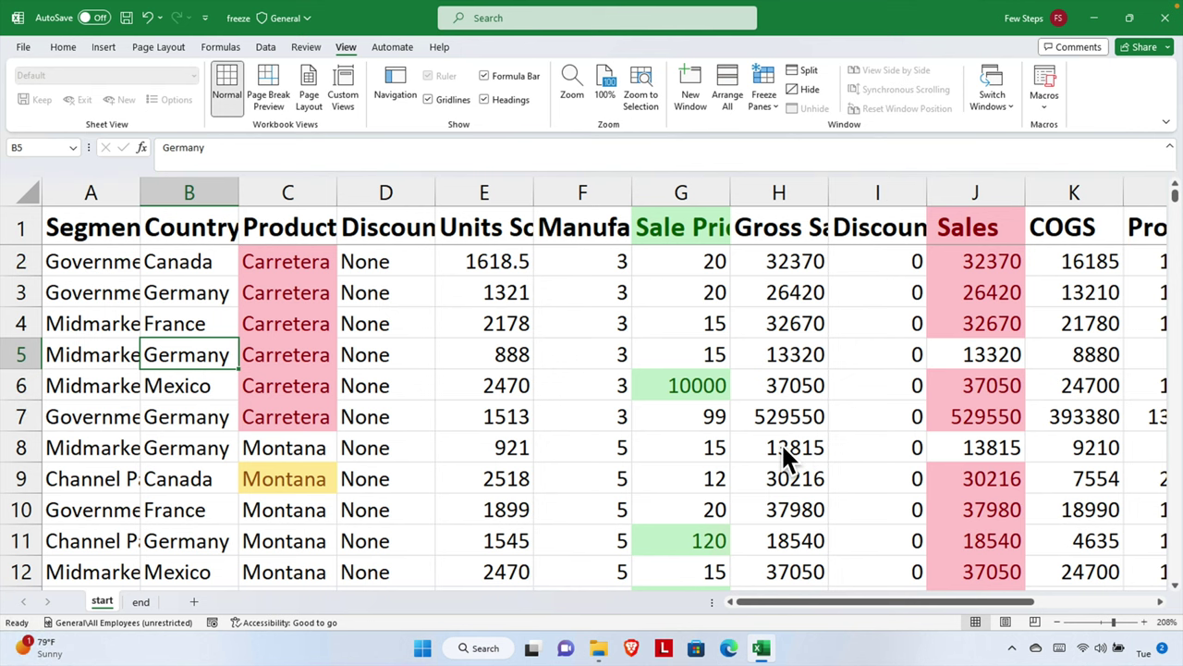
pyautogui.scroll(-4, 781, 443)
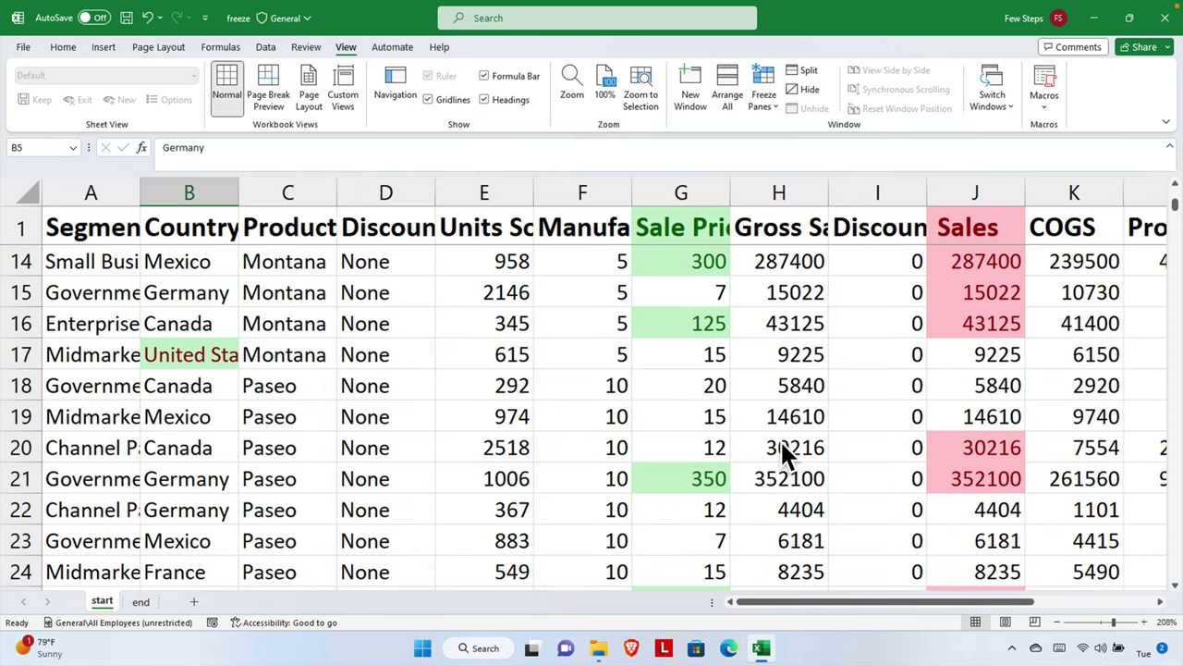
pyautogui.scroll(-4, 781, 442)
pyautogui.scroll(-2, 781, 430)
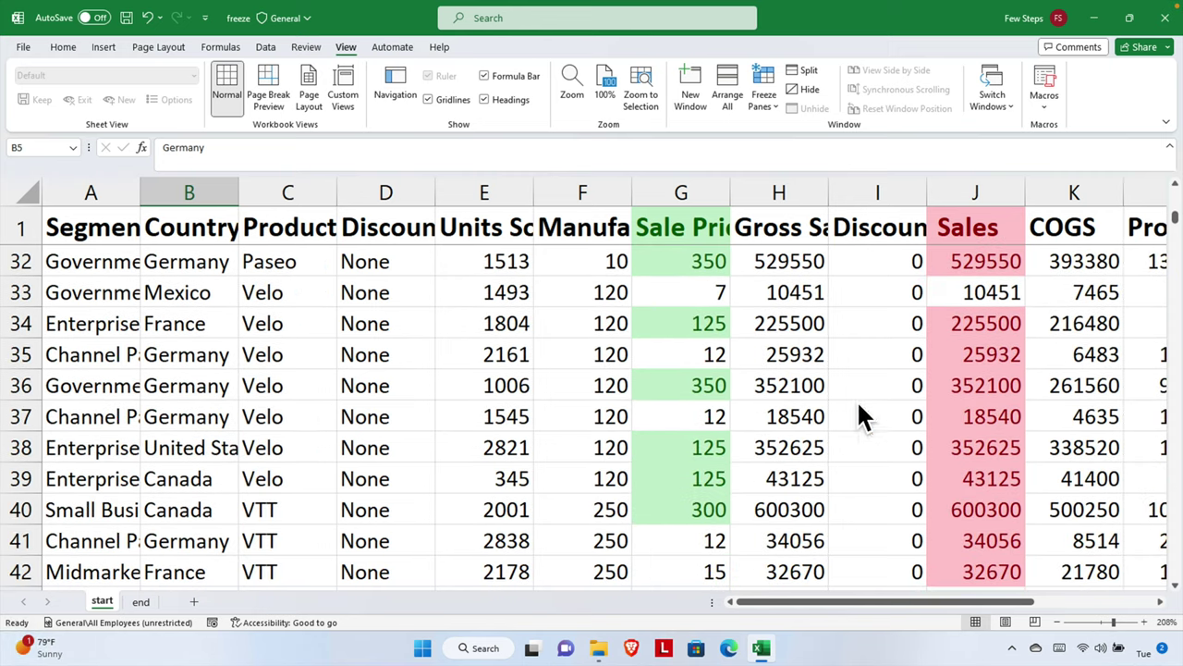
pyautogui.scroll(-3, 1141, 277)
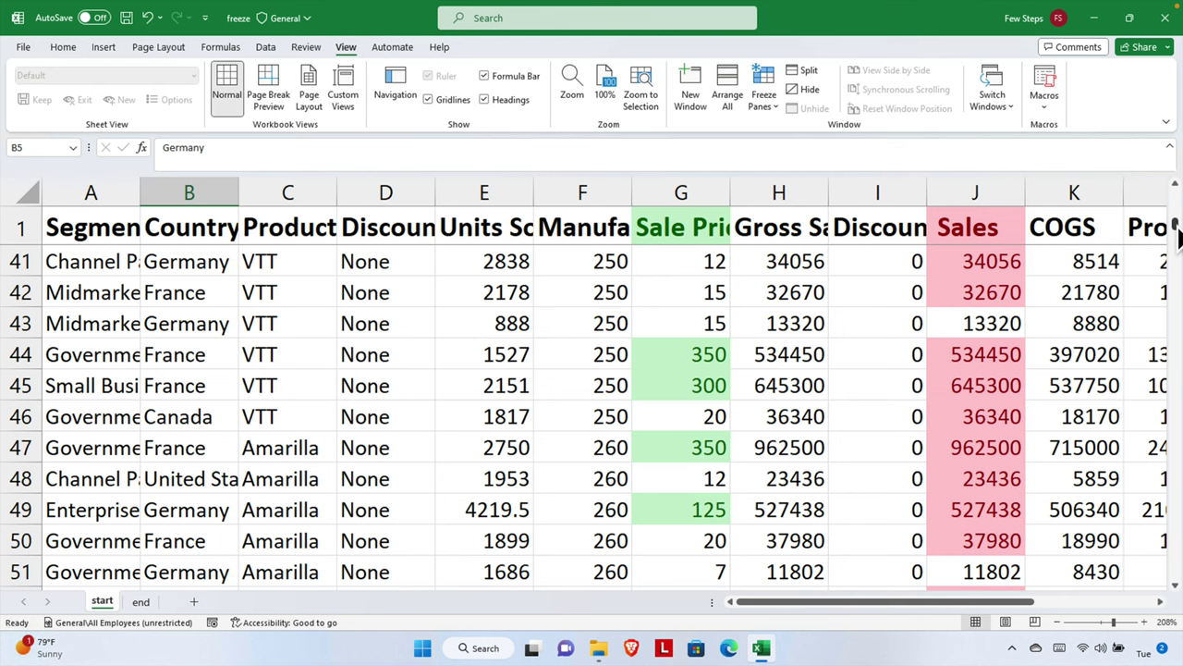
pyautogui.moveTo(1178, 239); pyautogui.dragTo(1176, 192)
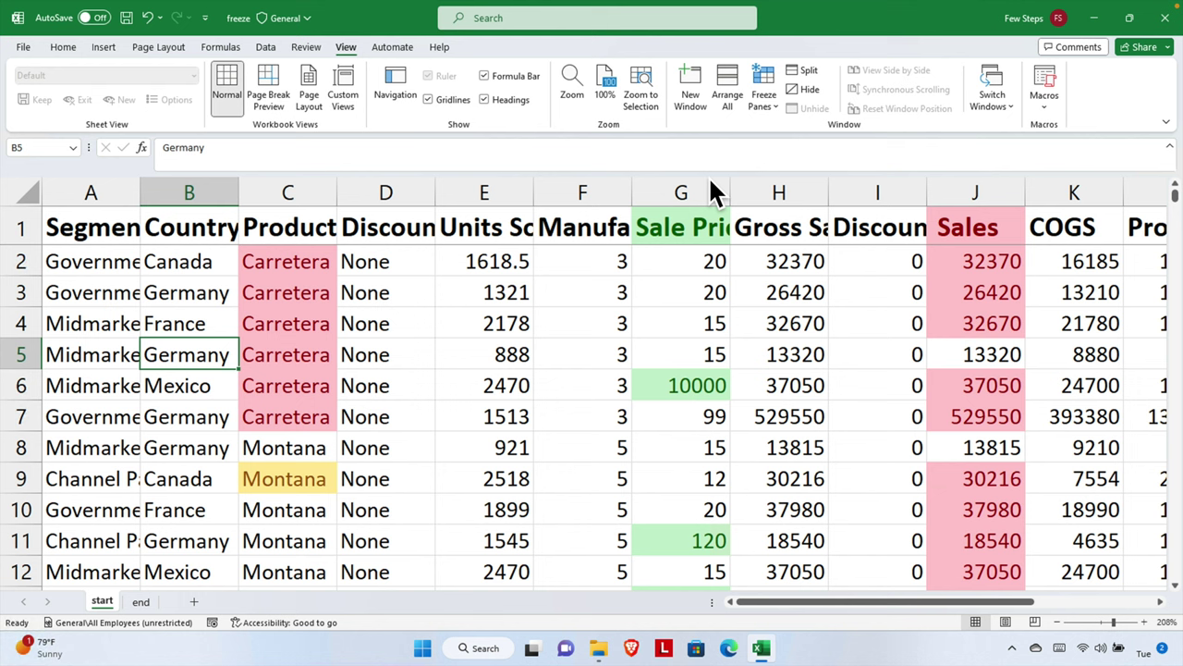
# Step: Unfreeze the header row and select row 1
pyautogui.click(763, 102)
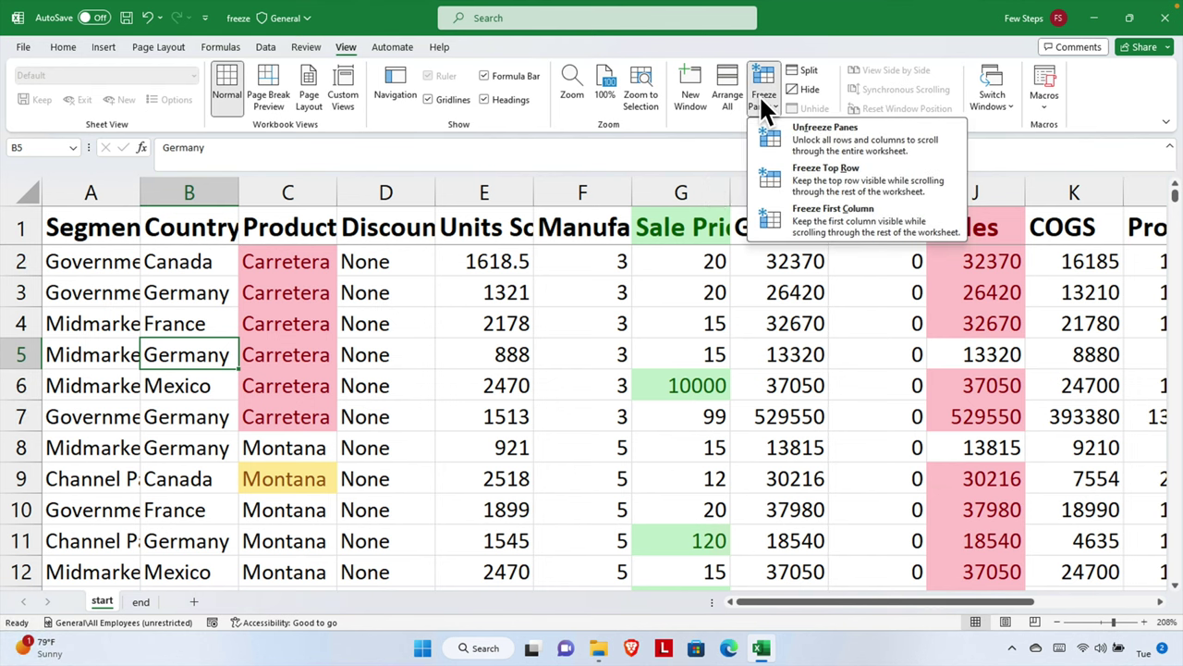
pyautogui.click(813, 140)
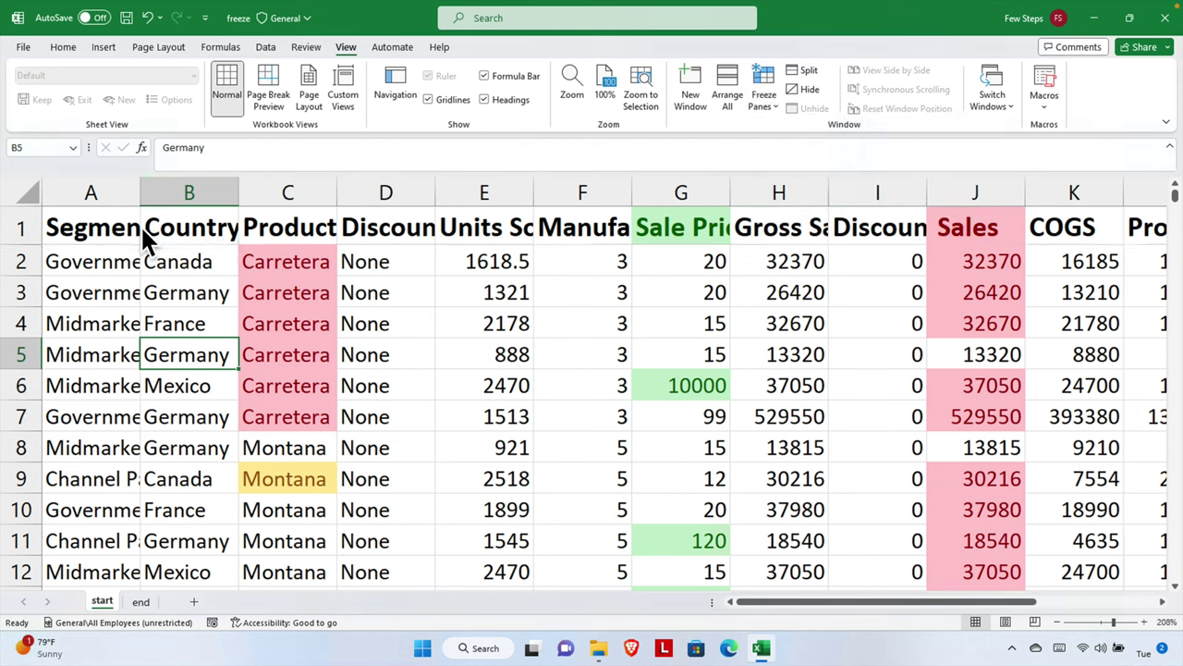
pyautogui.click(25, 227)
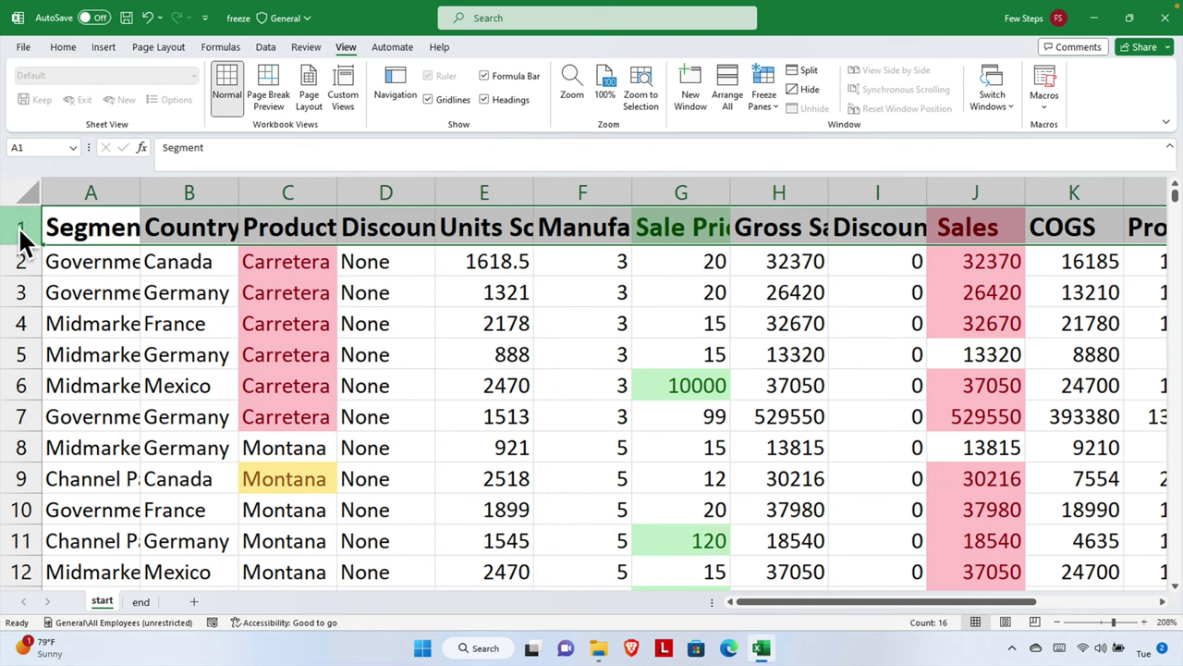
# Step: Insert two blank rows above the headers, then select cell D2
pyautogui.rightClick(20, 233)
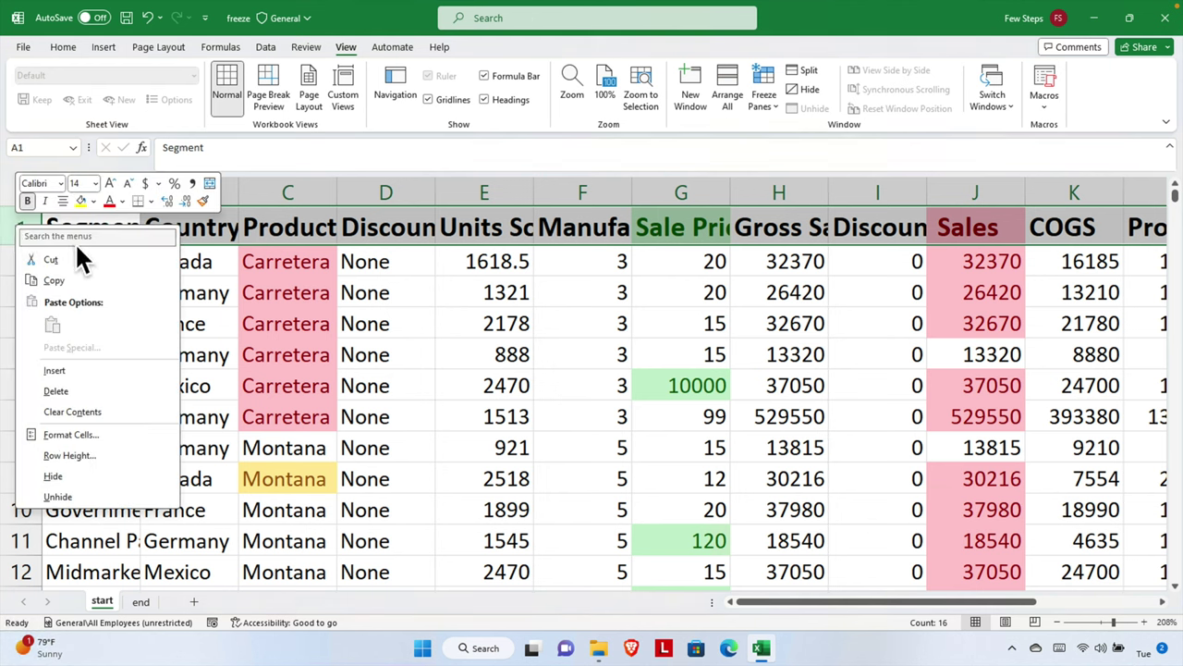
pyautogui.click(79, 369)
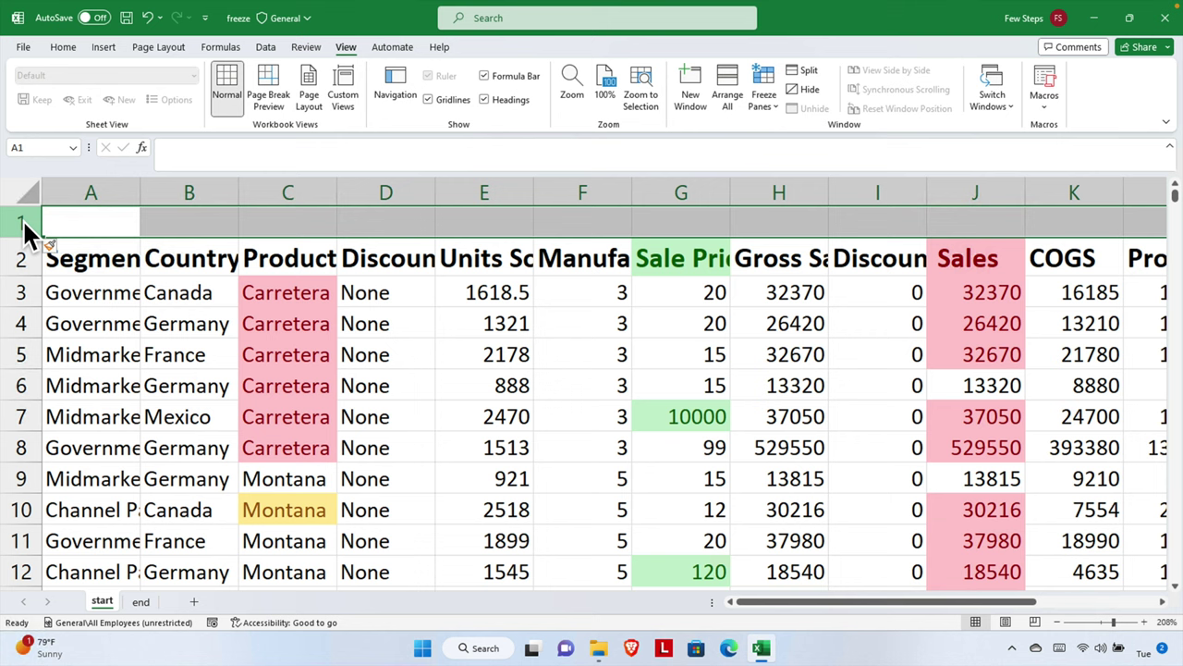
pyautogui.rightClick(27, 231)
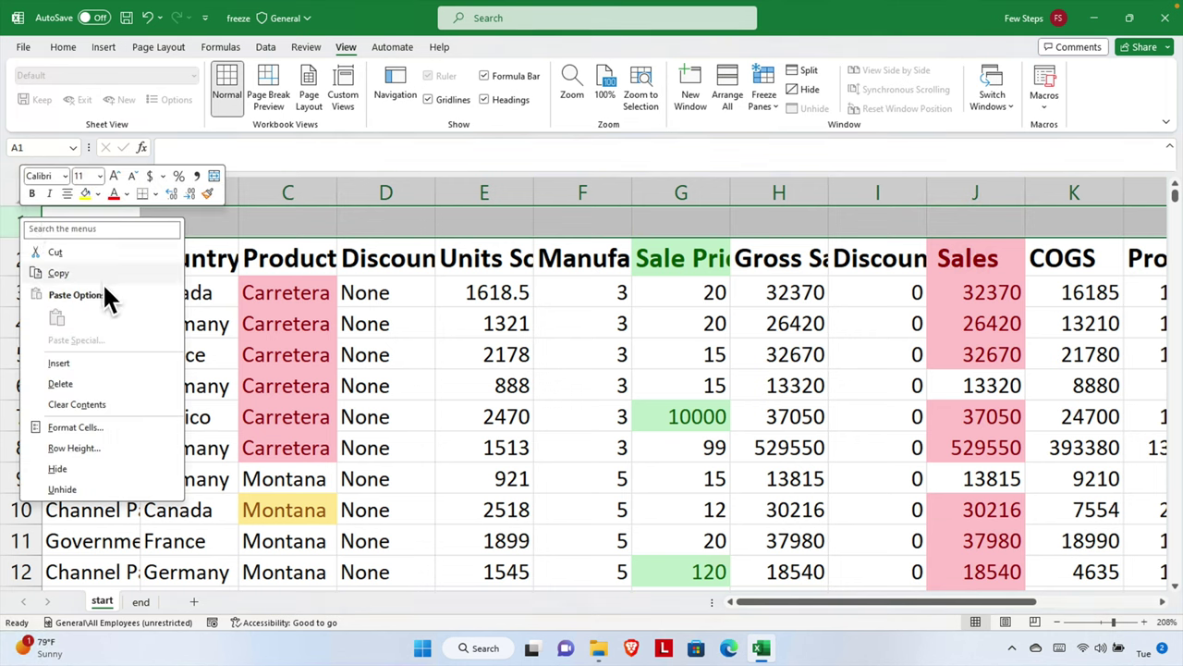
pyautogui.click(85, 366)
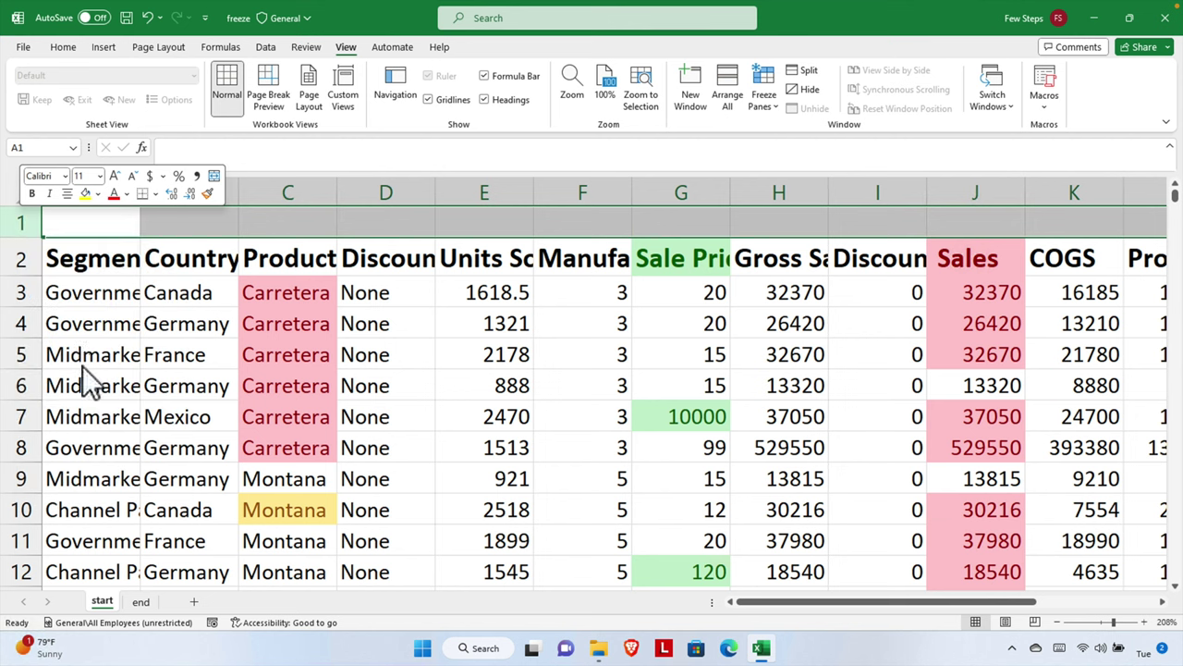
pyautogui.click(389, 257)
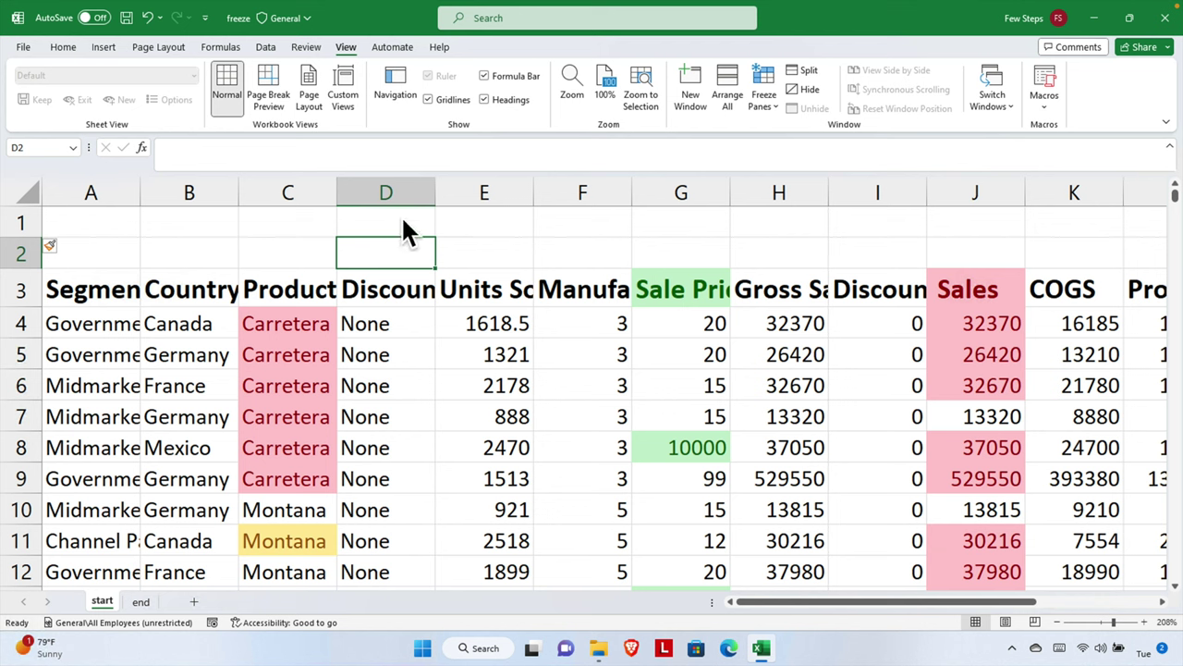
# Step: Enter 'XYZ LLC' in cell D2 and reselect that cell
pyautogui.write('X')
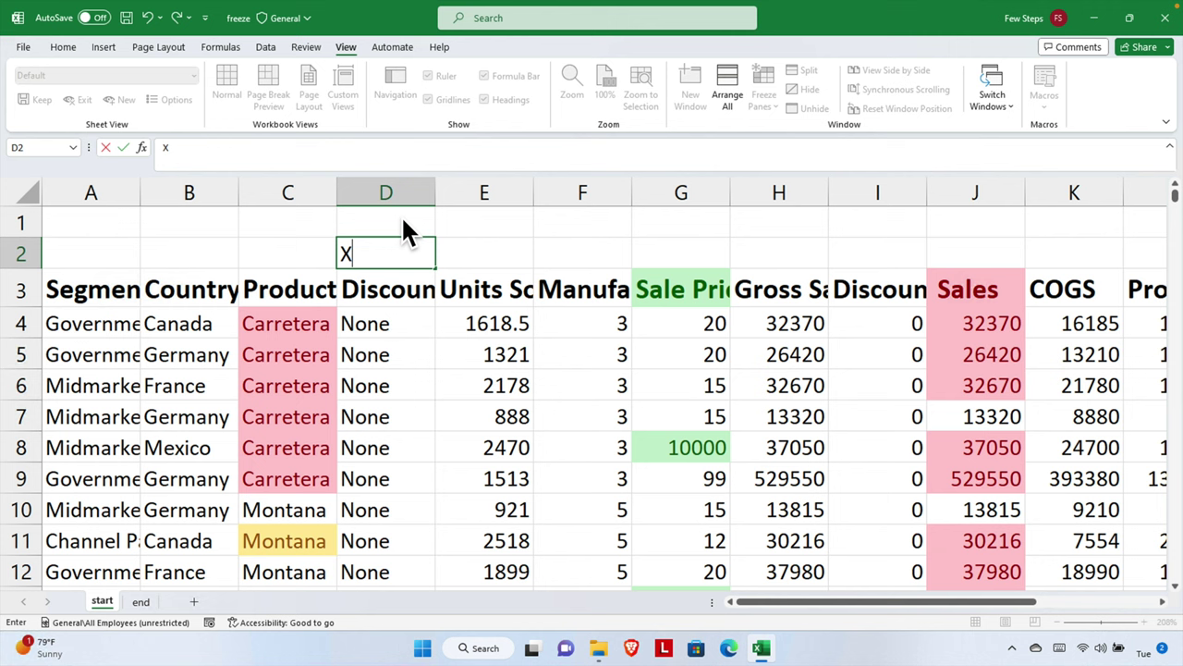
pyautogui.write('YZ')
pyautogui.press('BackSpace')
pyautogui.write('LLC')
pyautogui.press('Return')
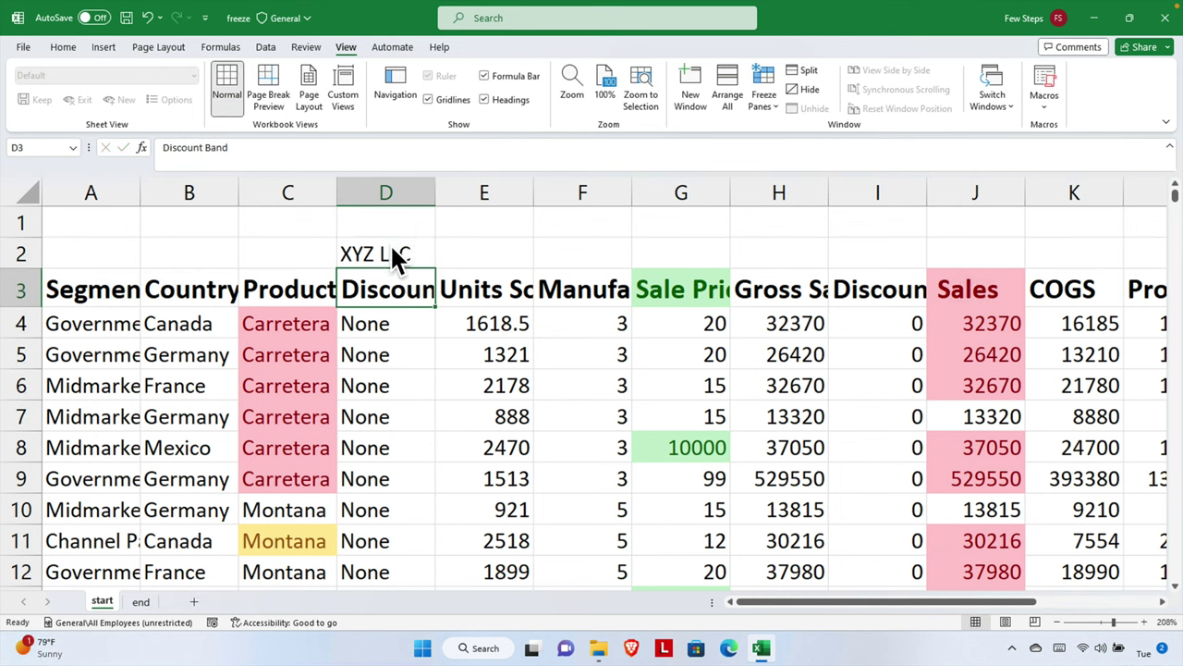
pyautogui.click(390, 248)
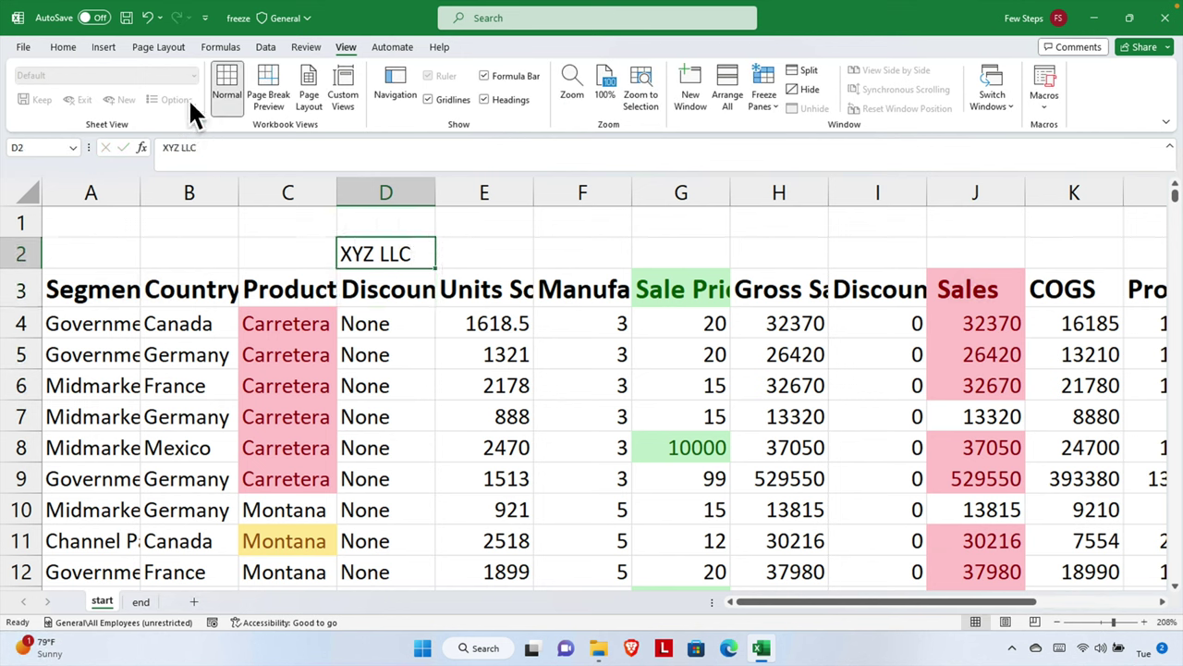
pyautogui.click(58, 48)
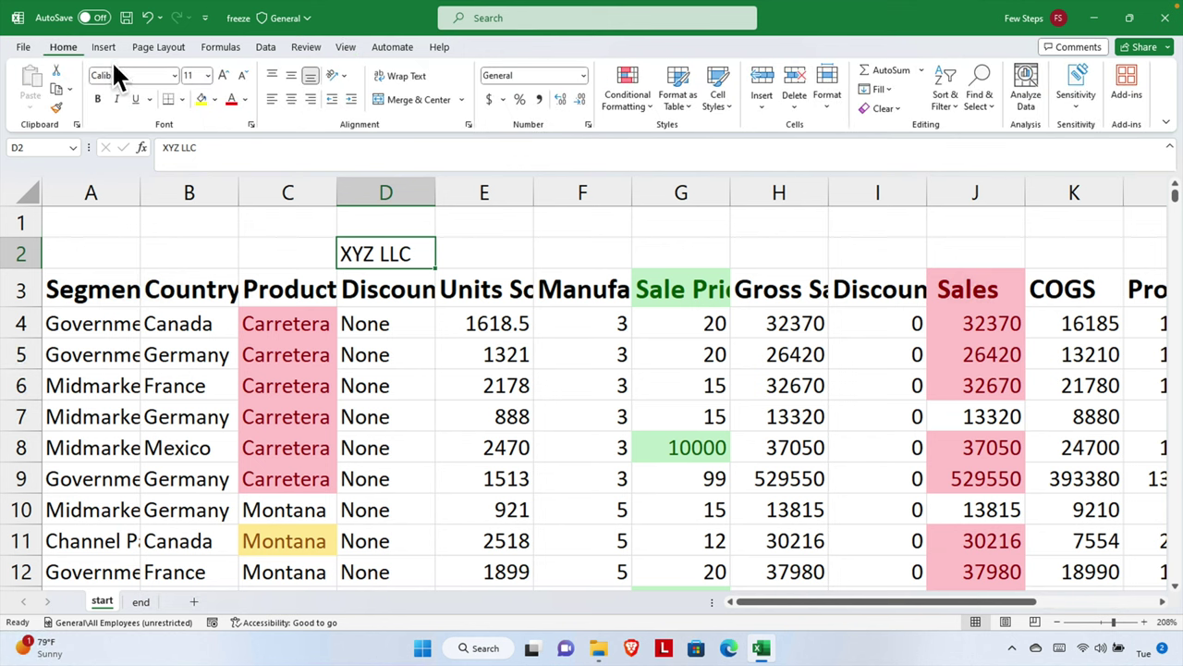
# Step: Give the D2 title a yellow fill and a red, bold, size-20 font
pyautogui.click(199, 98)
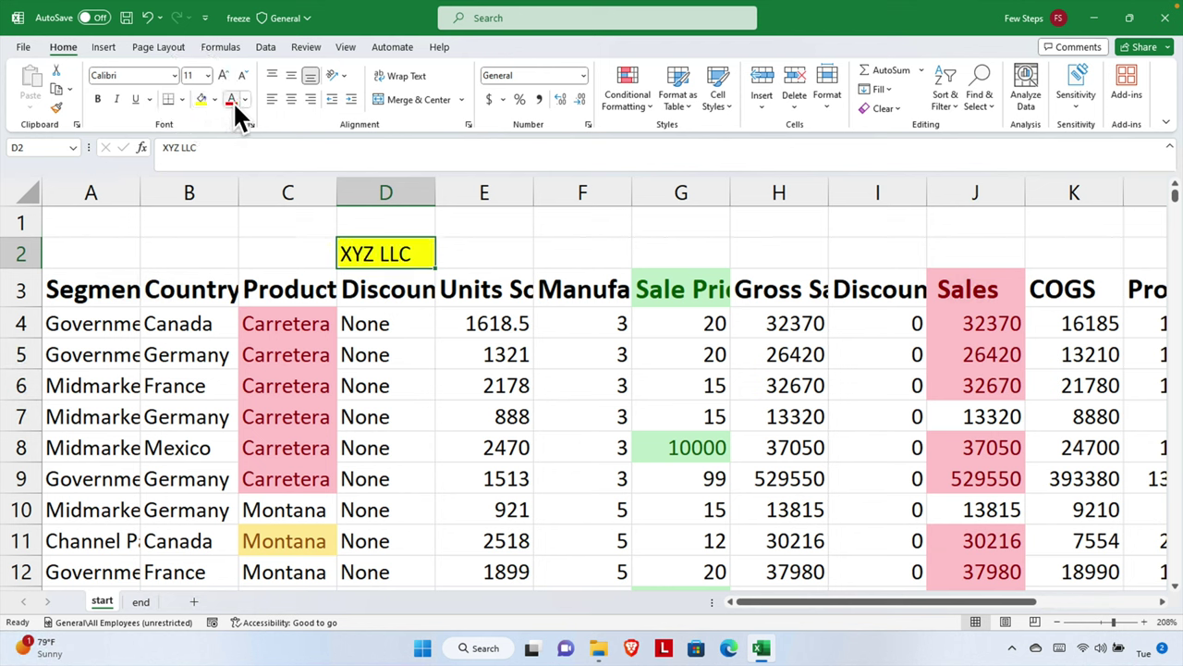
pyautogui.click(232, 100)
pyautogui.click(100, 98)
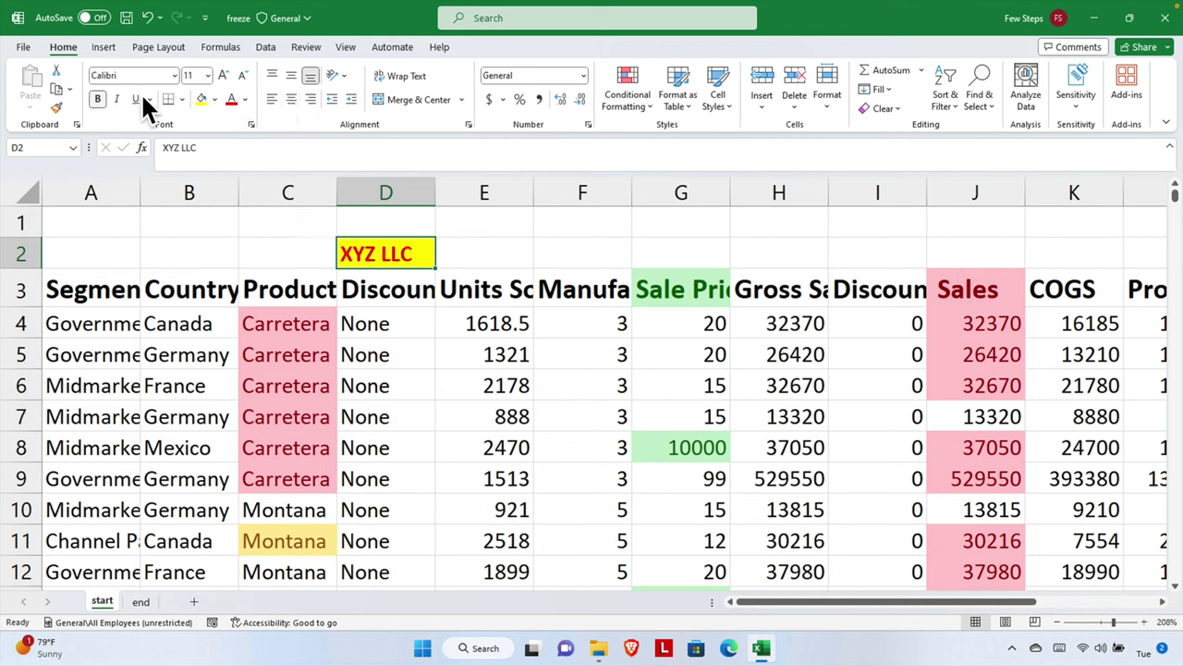
pyautogui.click(208, 76)
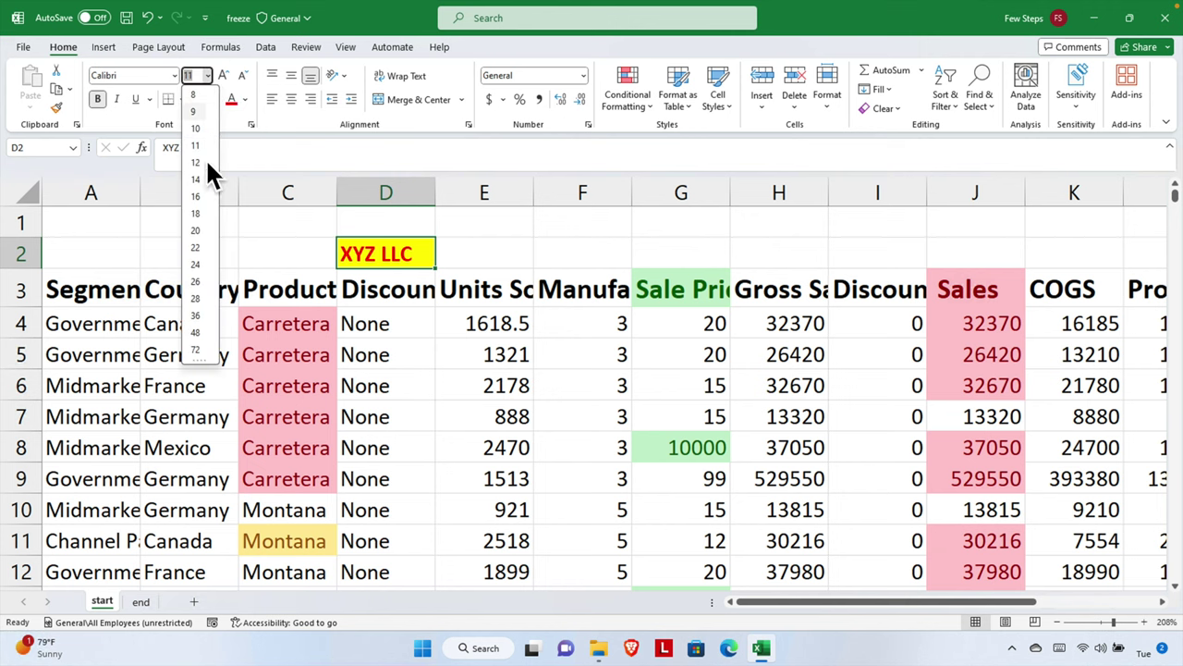
pyautogui.click(200, 230)
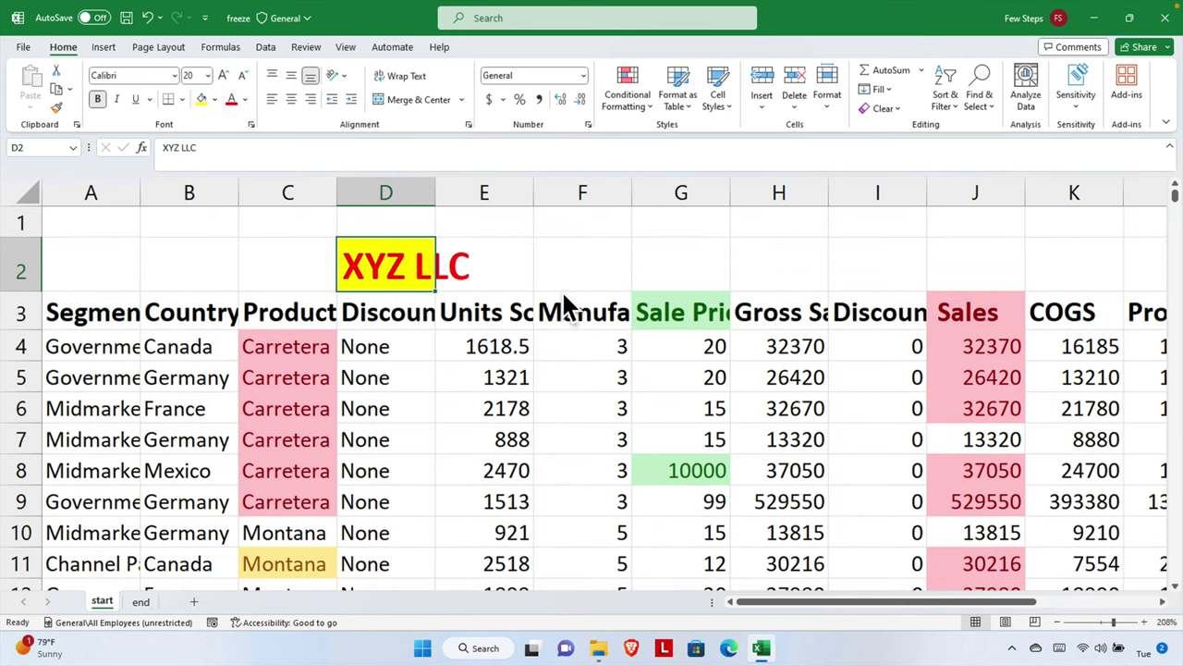
pyautogui.click(582, 281)
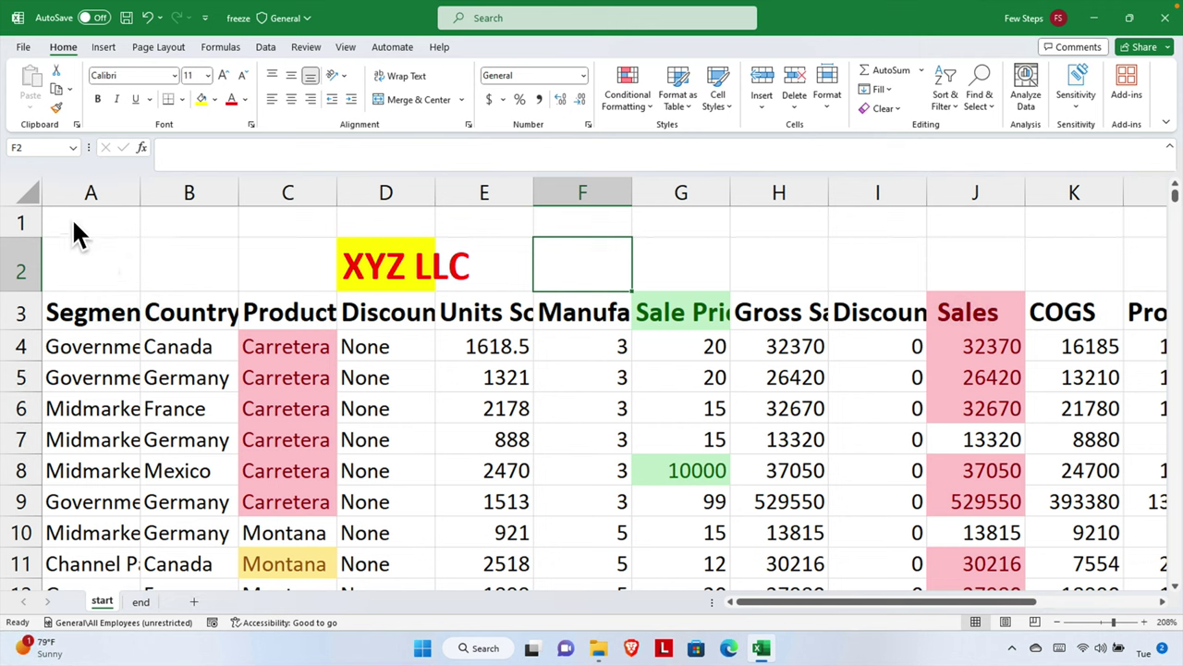
# Step: Select row 4, the first data row beneath the row-3 headers
pyautogui.moveTo(71, 217); pyautogui.dragTo(111, 265)
pyautogui.click(162, 265)
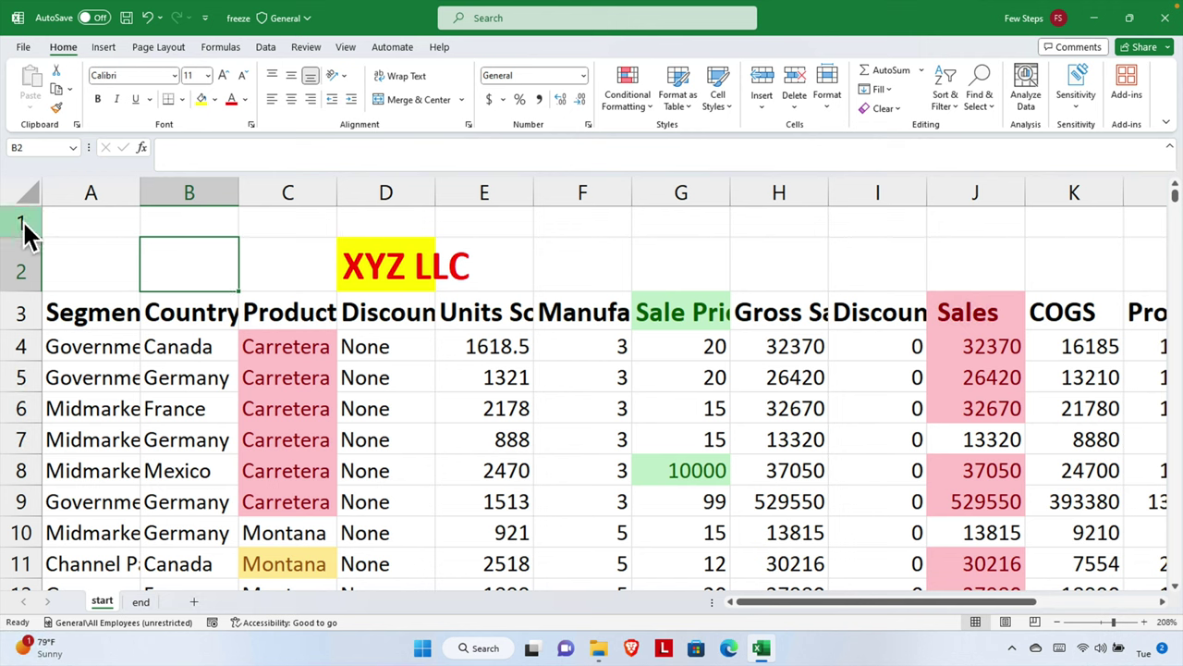
pyautogui.click(23, 345)
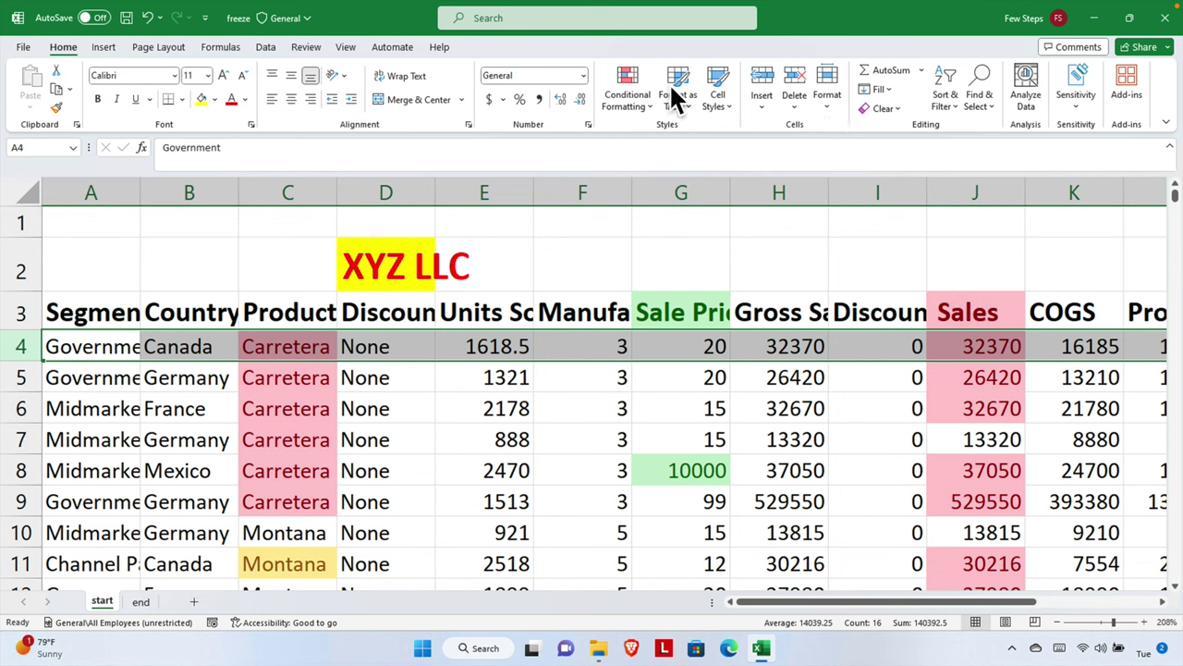
pyautogui.click(350, 49)
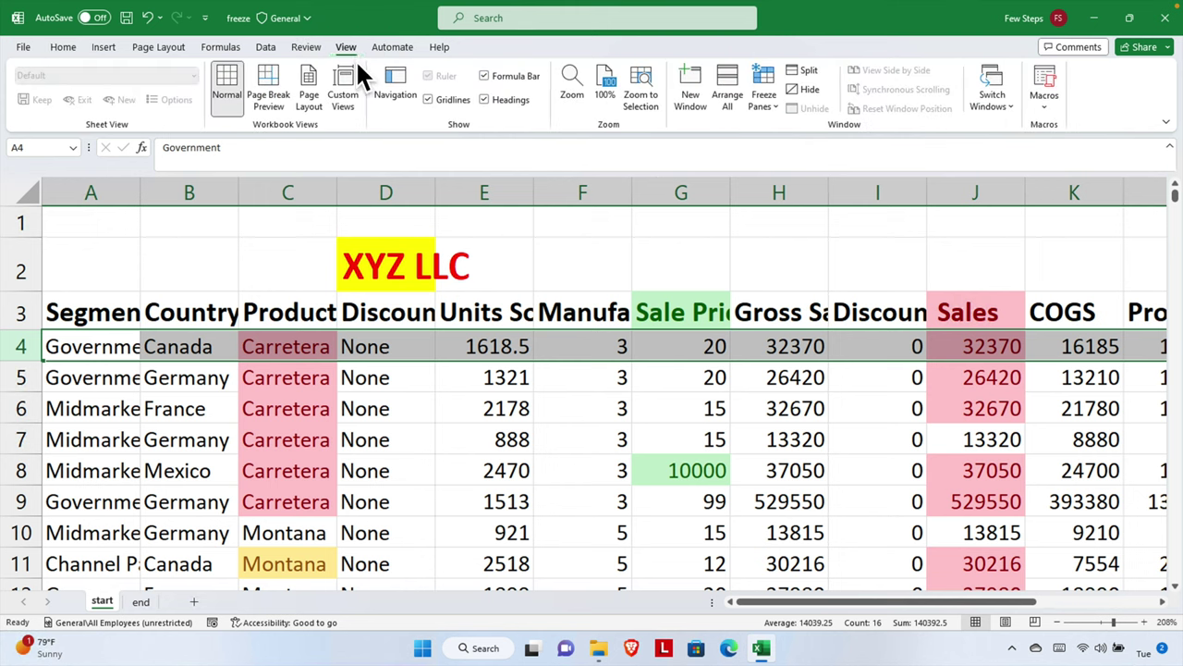
# Step: Freeze rows 1–3 above row 4, then scroll down and back up to test
pyautogui.click(772, 109)
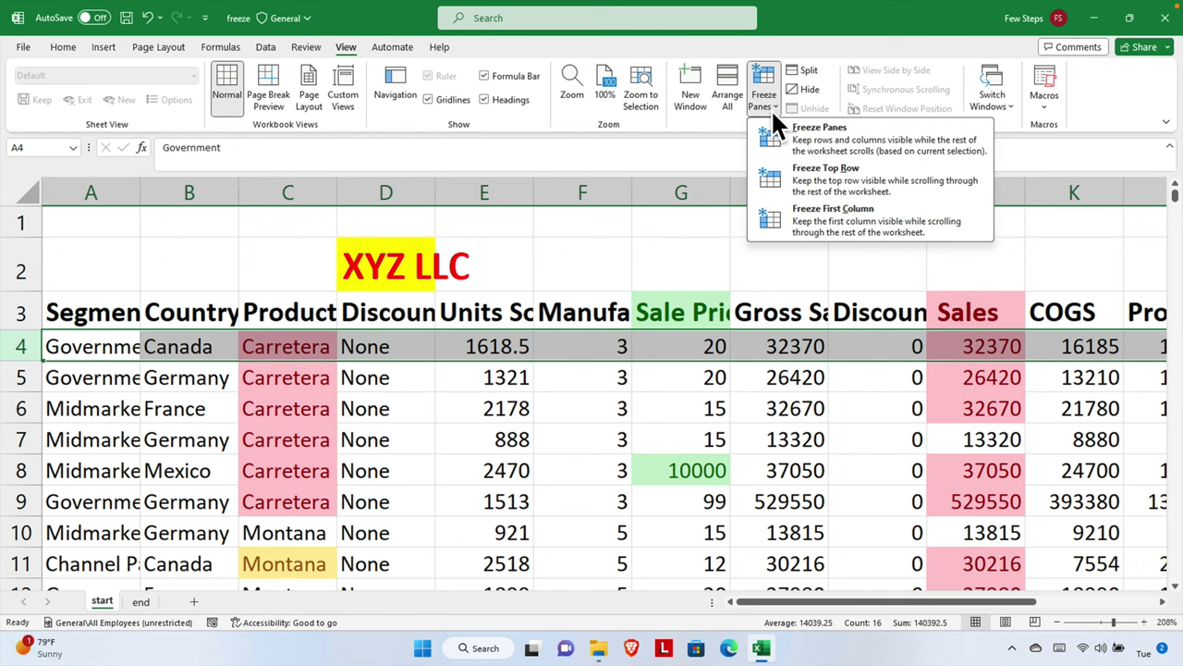
pyautogui.click(925, 151)
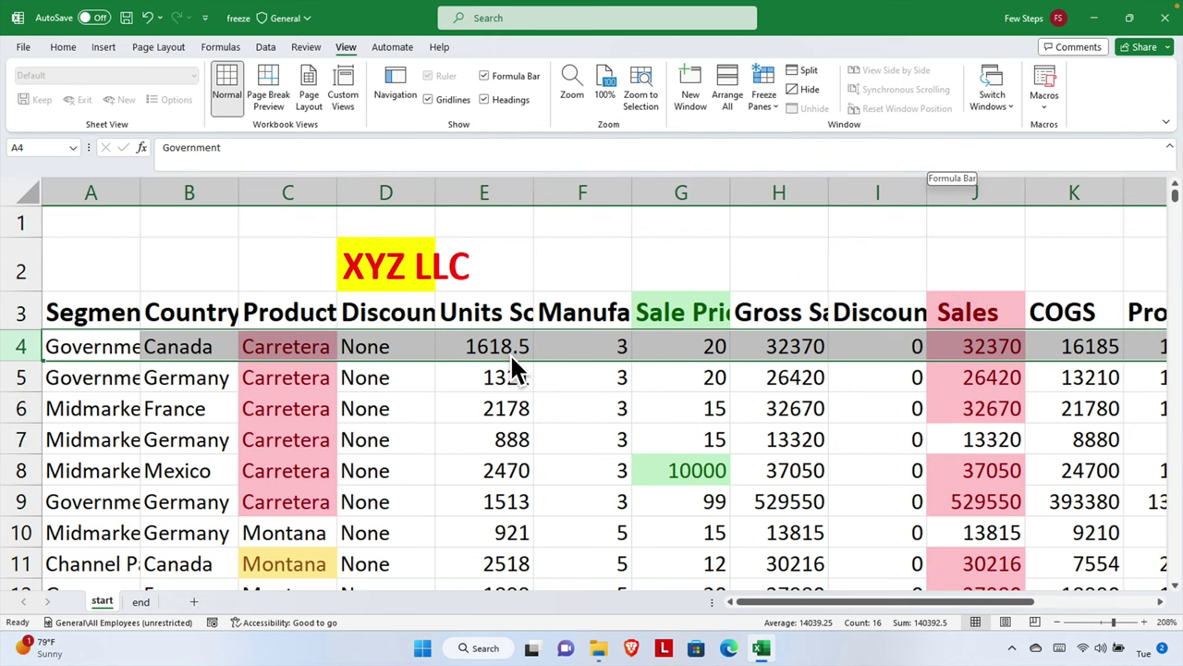
pyautogui.scroll(-4, 511, 359)
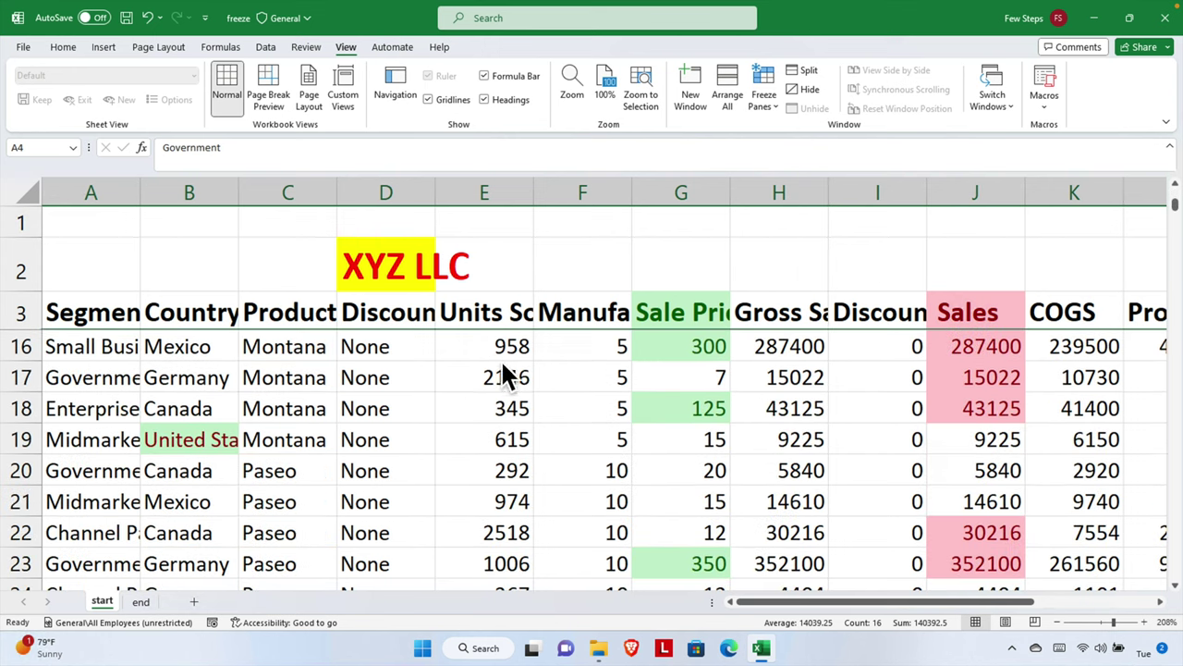
pyautogui.scroll(-3, 473, 393)
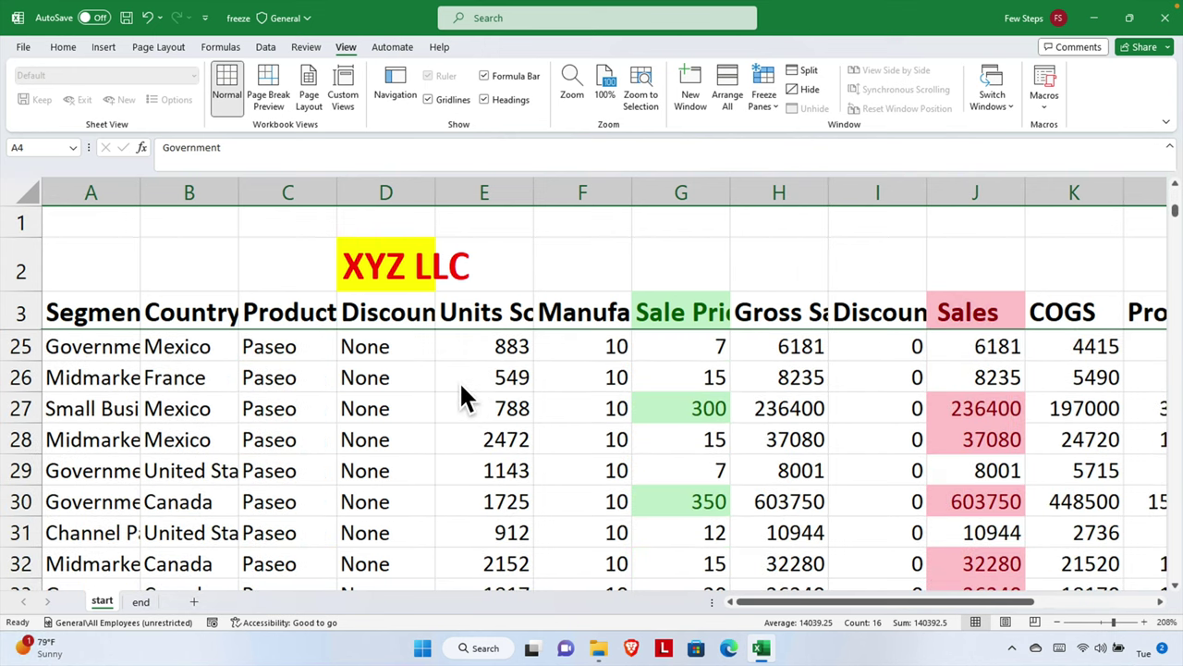
pyautogui.scroll(-4, 465, 398)
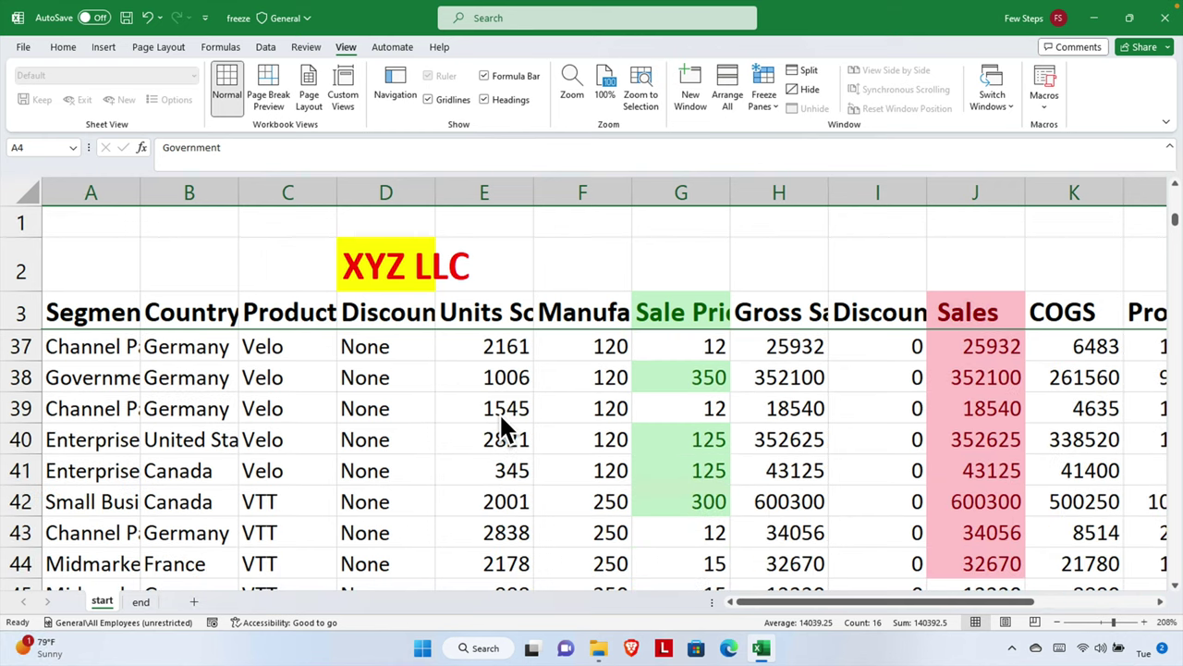
pyautogui.scroll(-3, 504, 427)
pyautogui.scroll(-2, 504, 428)
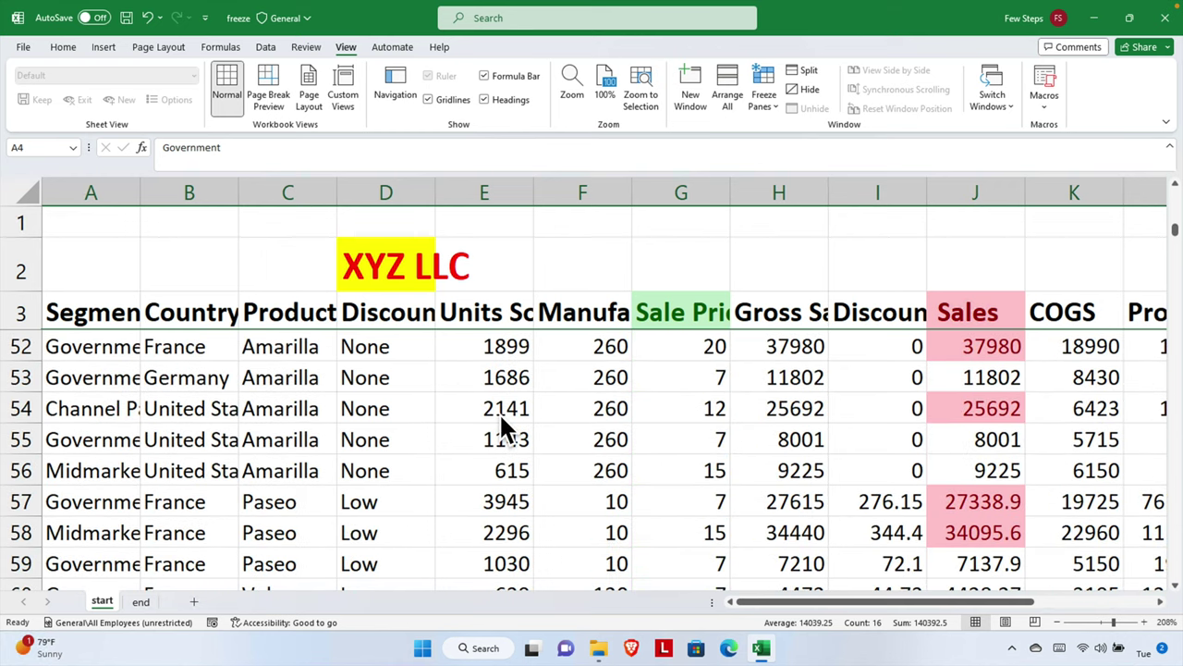
pyautogui.scroll(-1, 504, 427)
pyautogui.scroll(9, 503, 427)
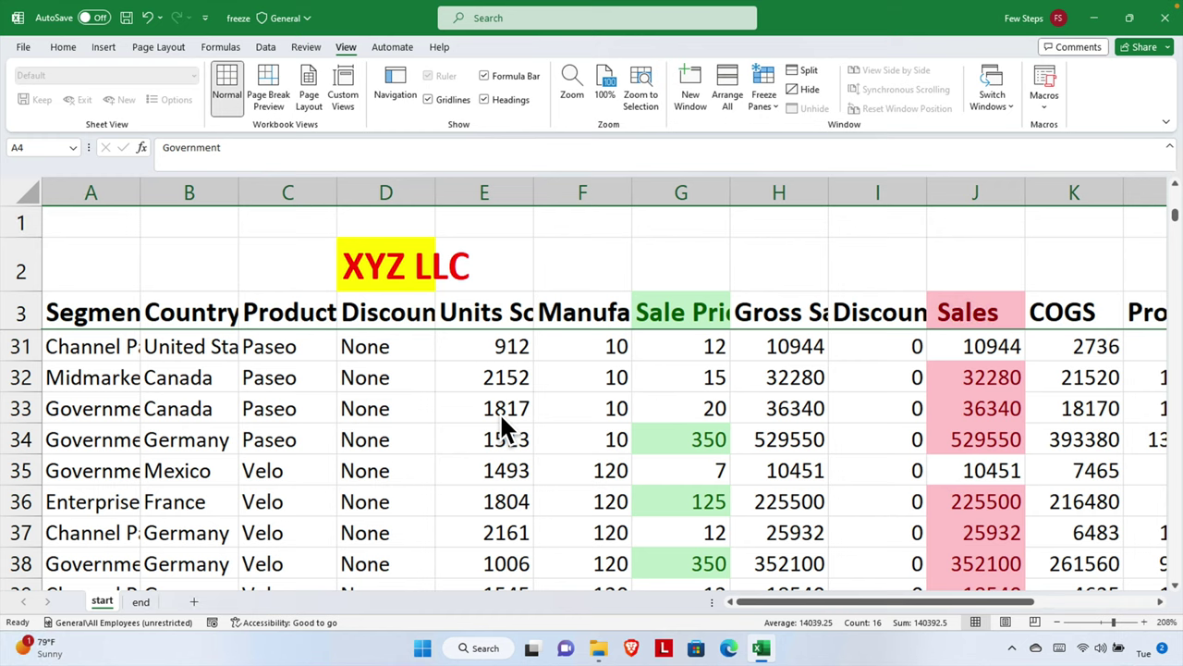
pyautogui.scroll(4, 504, 427)
pyautogui.scroll(4, 502, 423)
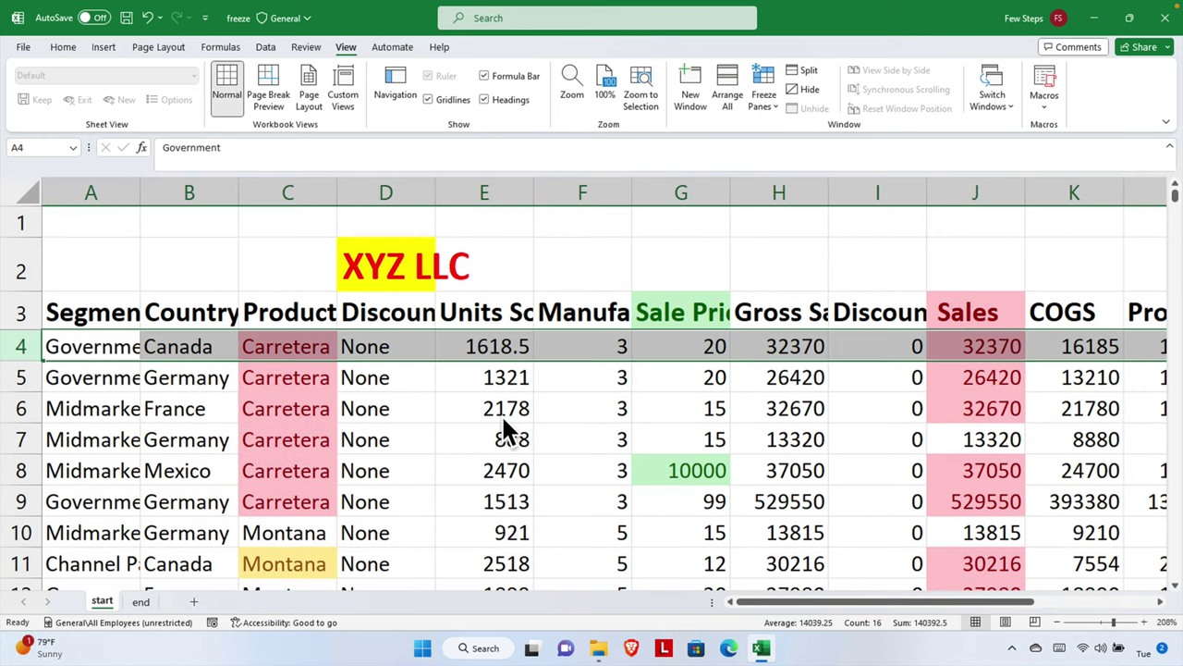